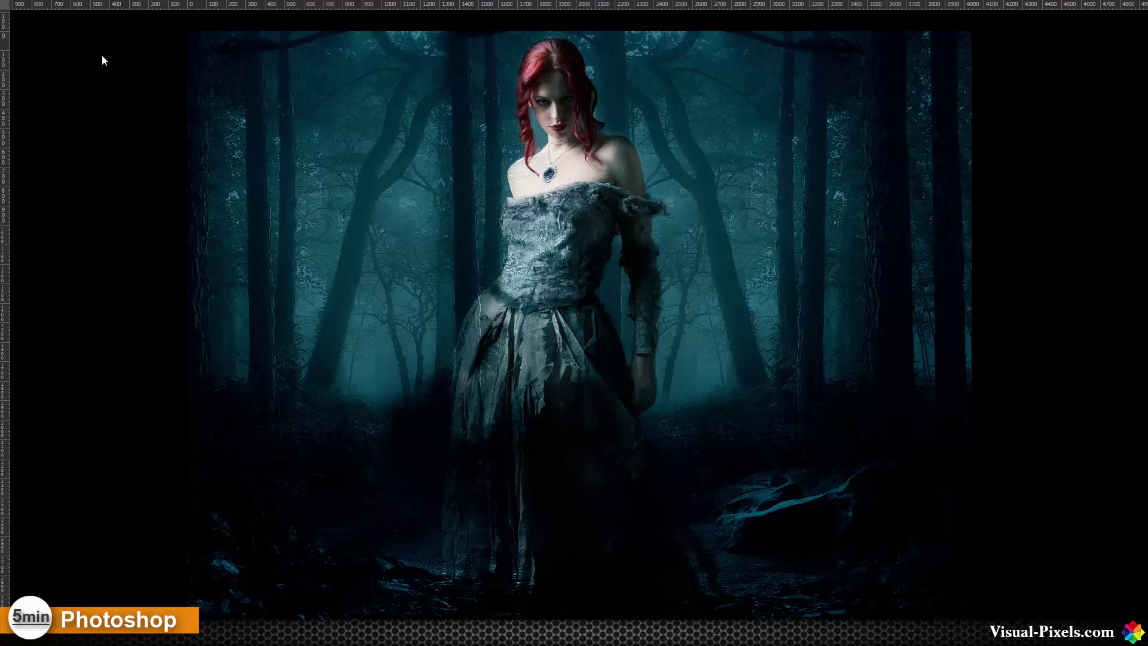
Leave the full-screen view, switch to the Untitled-1 document and select the Levels 1 copy layer
{"action": "key", "text": "f"}
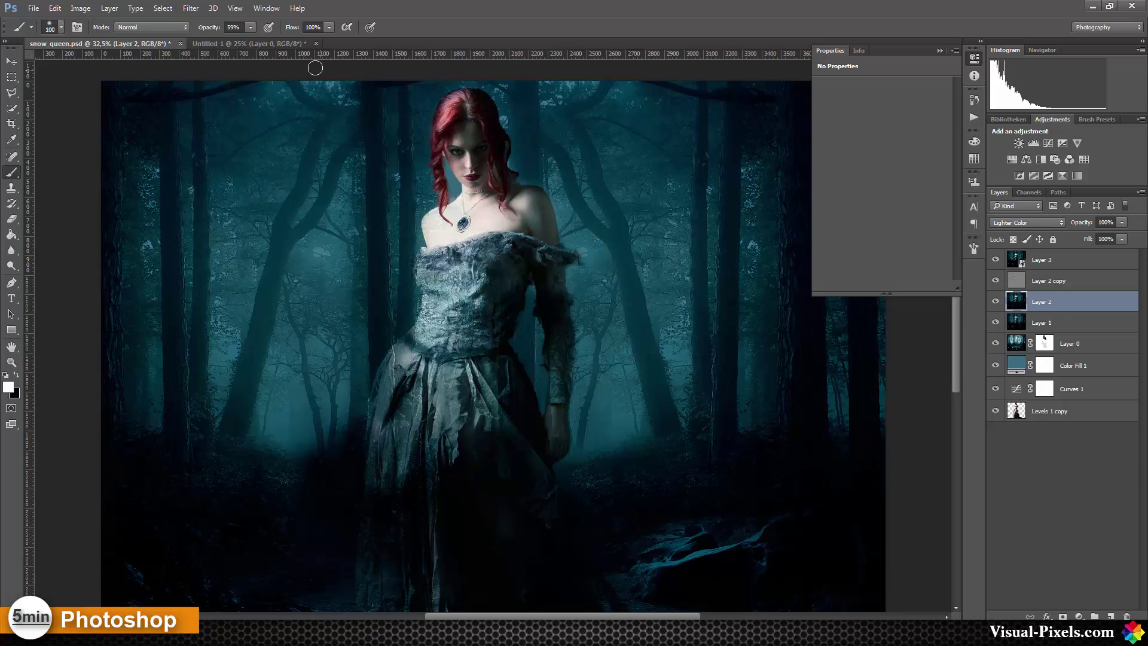
{"action": "left_click", "coordinate": [263, 46]}
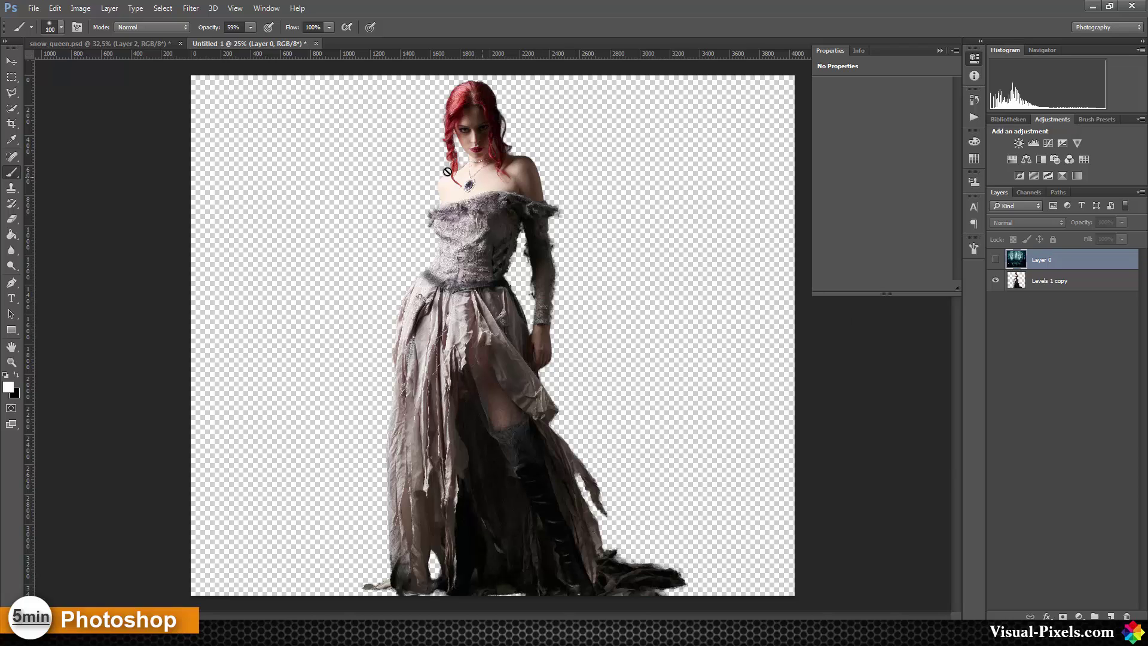
{"action": "left_click", "coordinate": [1064, 289]}
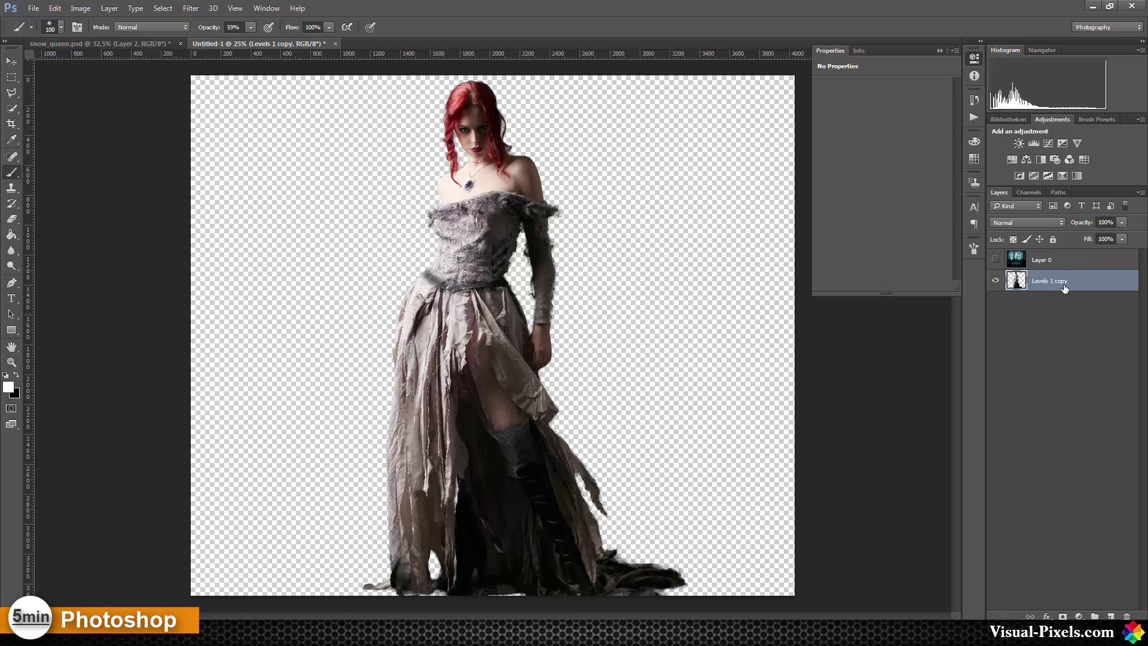
{"action": "left_click", "coordinate": [191, 9]}
{"action": "mouse_move", "coordinate": [264, 268]}
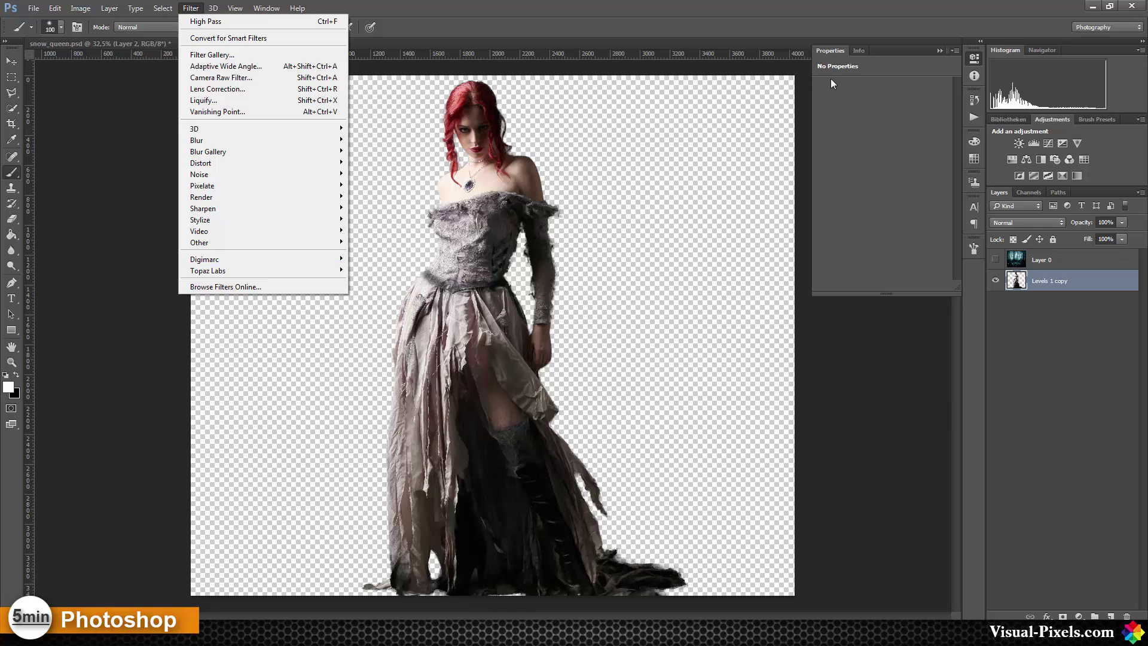
{"action": "left_click", "coordinate": [800, 77]}
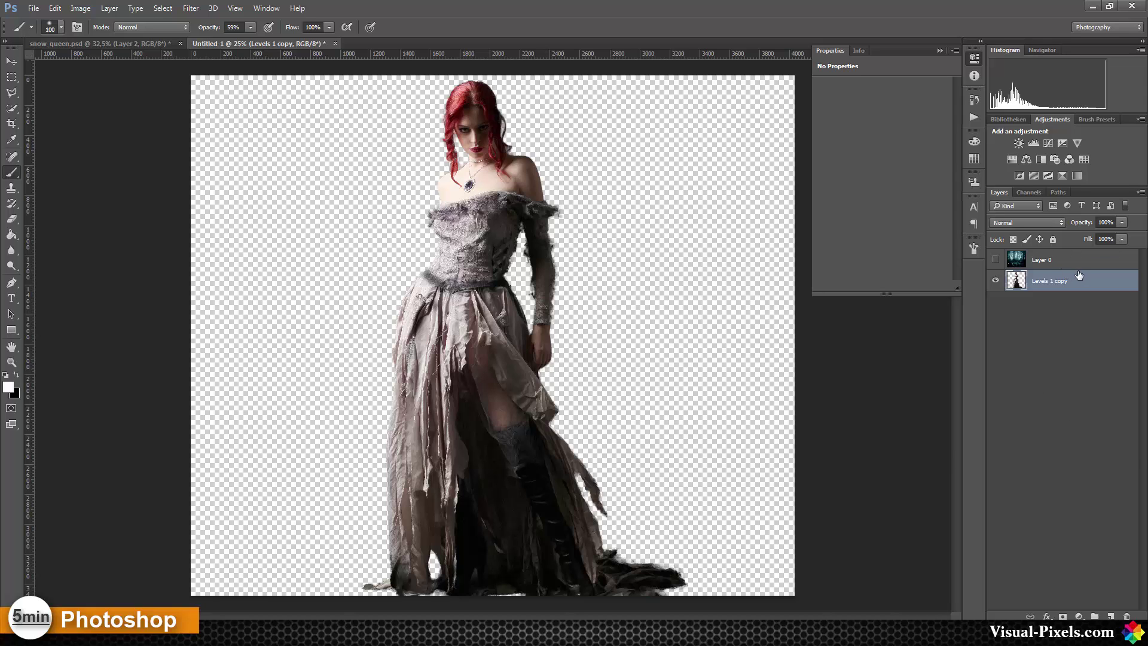
Make the forest Layer 0 visible and set its blending mode to Multiply
{"action": "left_click", "coordinate": [995, 259]}
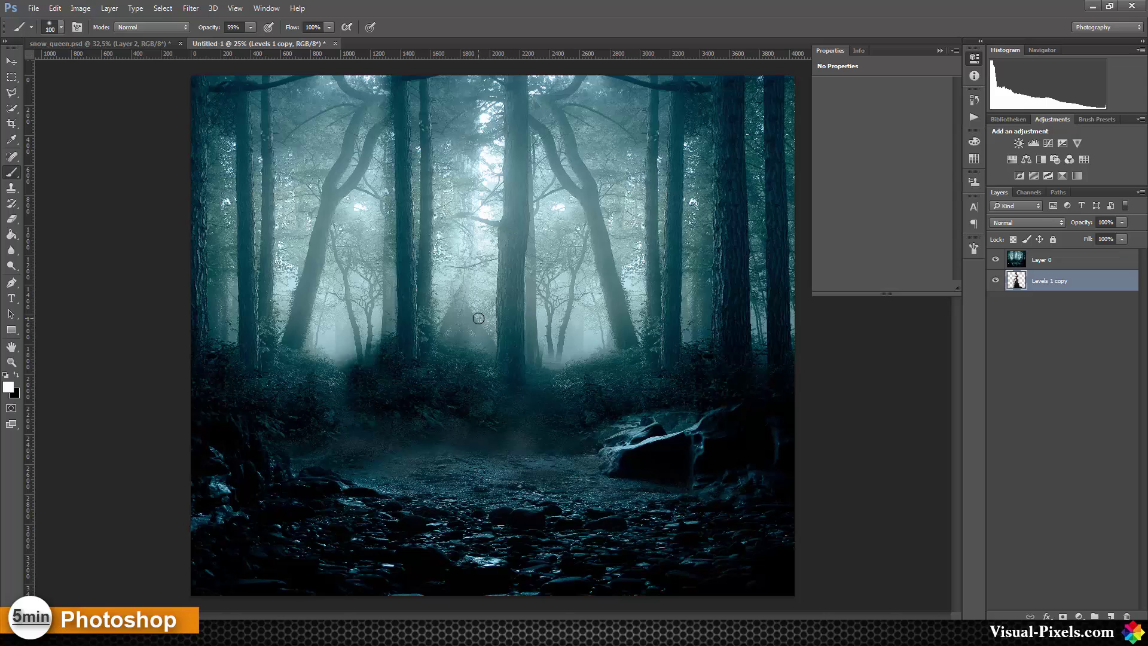
{"action": "left_click", "coordinate": [1053, 264]}
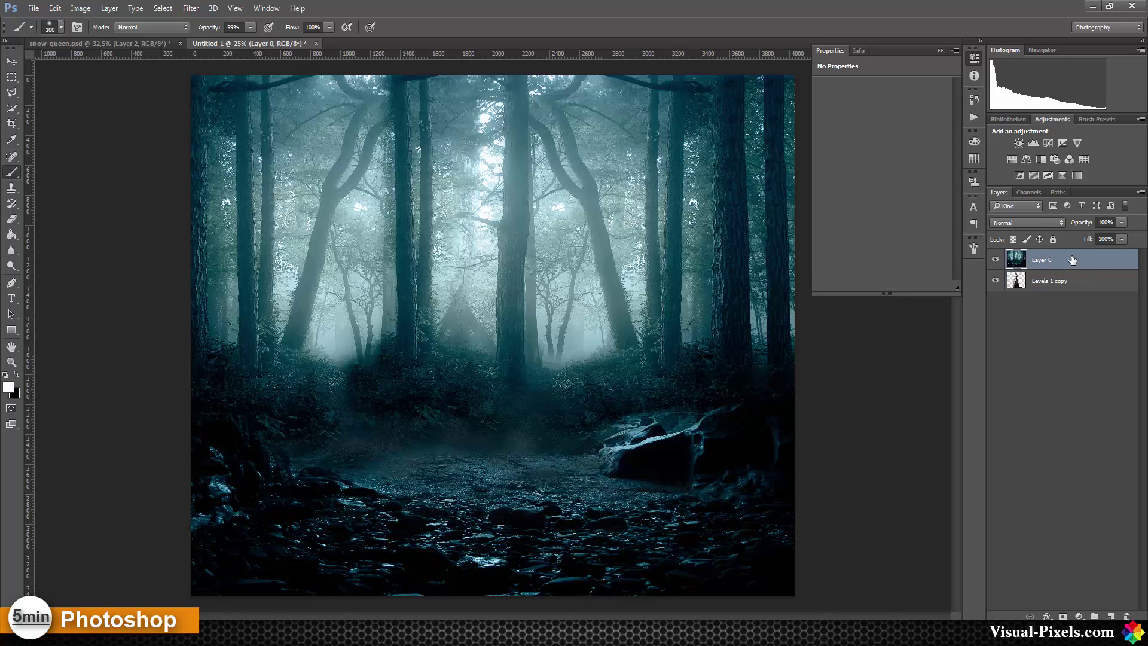
{"action": "left_click", "coordinate": [1043, 225]}
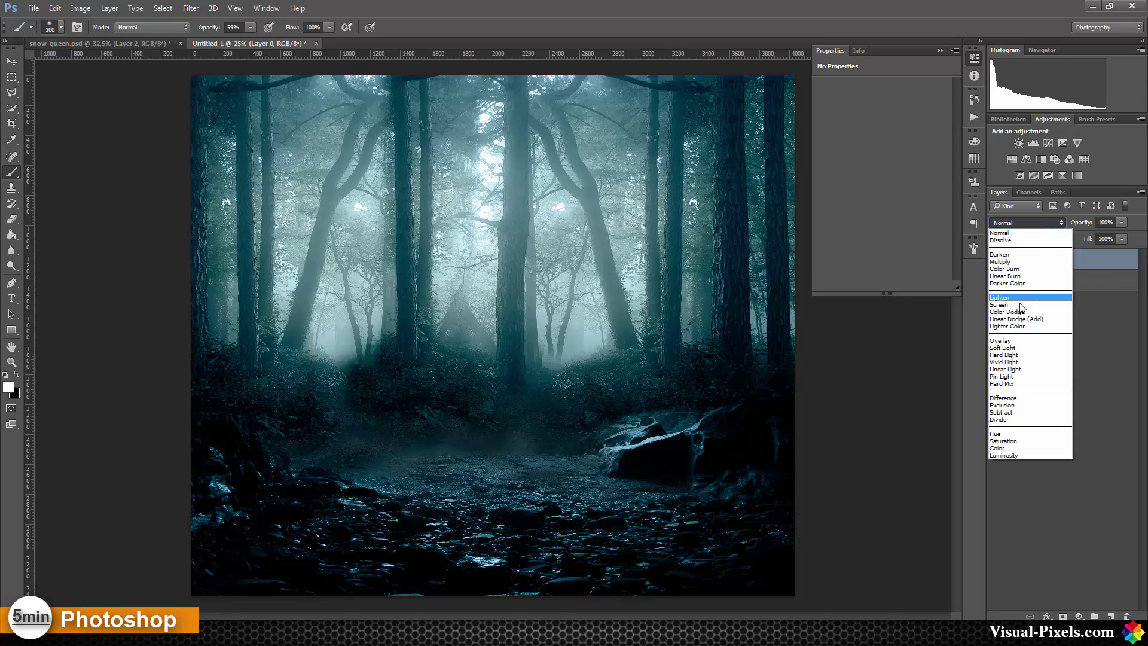
{"action": "left_click", "coordinate": [1022, 263]}
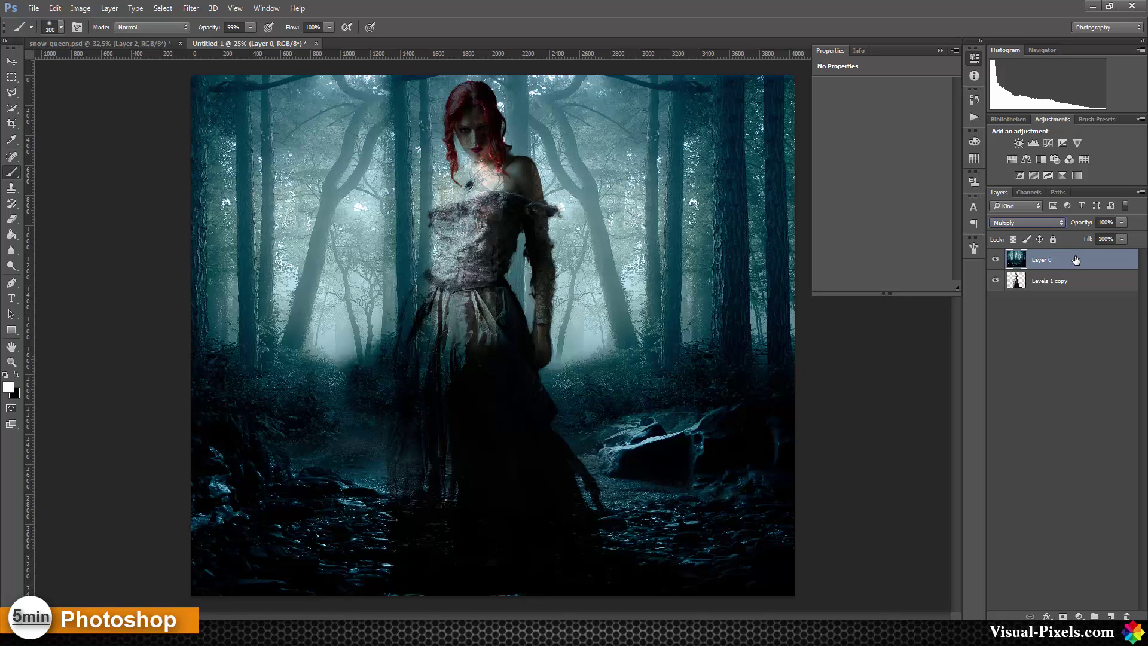
Add a layer mask to Layer 0 and paint it black at 89% brush opacity over the woman's head, hair and shoulders
{"action": "left_click", "coordinate": [1062, 615]}
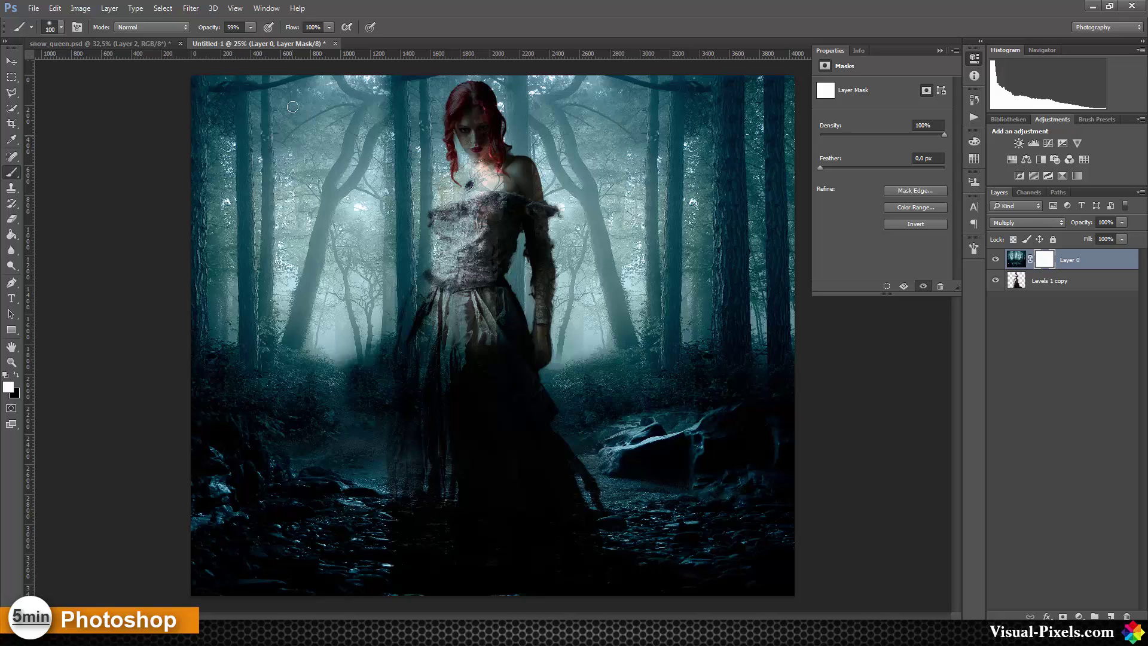
{"action": "left_click", "coordinate": [251, 28]}
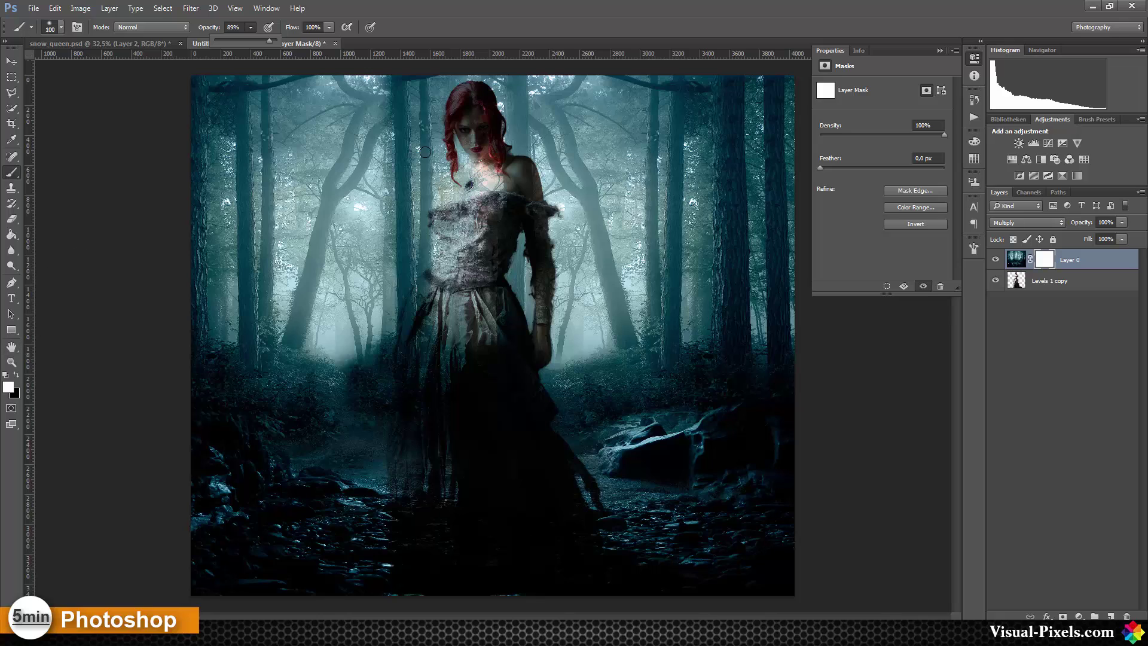
{"action": "key", "text": "x"}
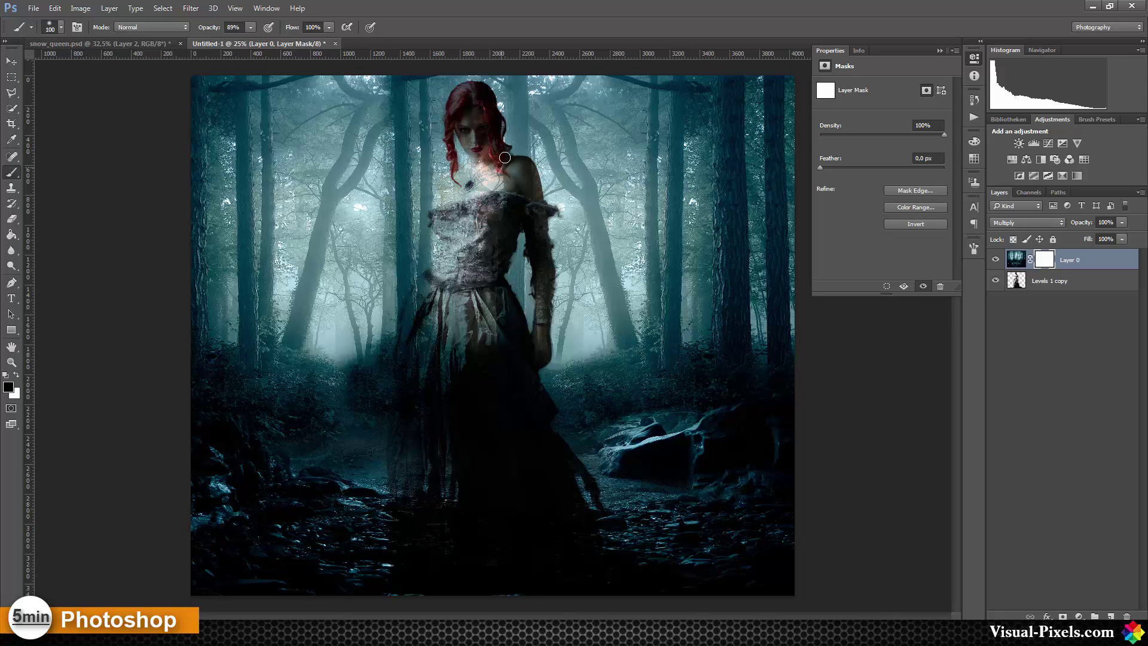
{"action": "mouse_move", "coordinate": [479, 95]}
{"action": "left_mouse_down"}
{"action": "mouse_move", "coordinate": [464, 110]}
{"action": "mouse_move", "coordinate": [460, 96]}
{"action": "mouse_move", "coordinate": [475, 145]}
{"action": "mouse_move", "coordinate": [484, 136]}
{"action": "mouse_move", "coordinate": [483, 123]}
{"action": "mouse_move", "coordinate": [469, 178]}
{"action": "mouse_move", "coordinate": [446, 189]}
{"action": "mouse_move", "coordinate": [448, 202]}
{"action": "mouse_move", "coordinate": [505, 185]}
{"action": "mouse_move", "coordinate": [512, 175]}
{"action": "mouse_move", "coordinate": [478, 177]}
{"action": "mouse_move", "coordinate": [519, 164]}
{"action": "mouse_move", "coordinate": [541, 189]}
{"action": "mouse_move", "coordinate": [518, 184]}
{"action": "left_mouse_up"}
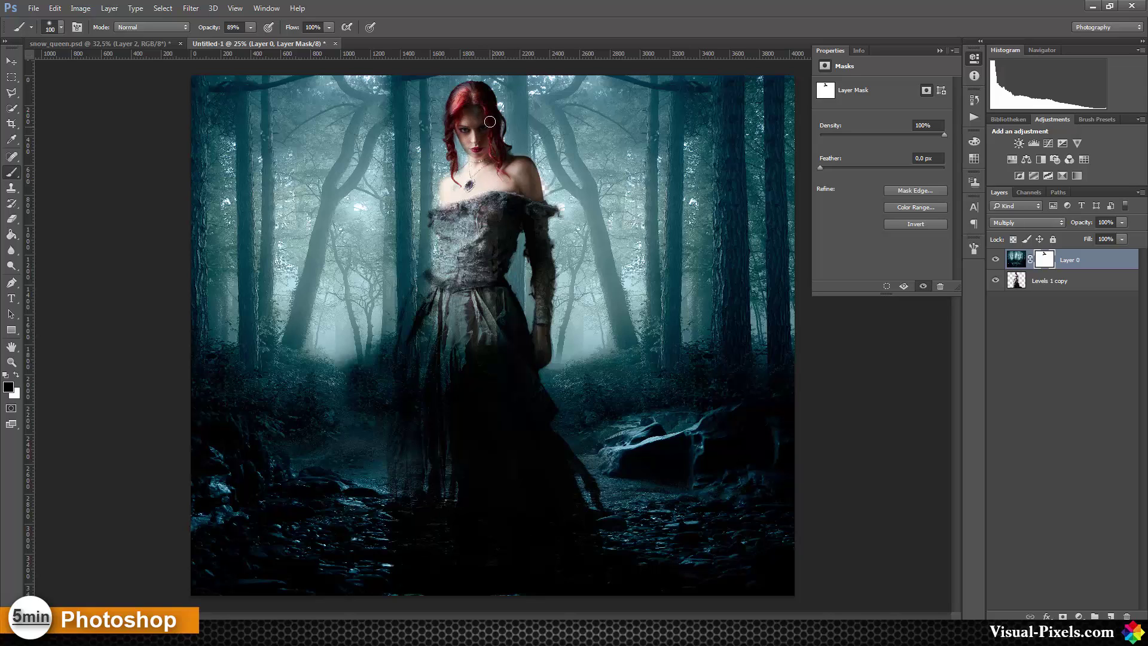
{"action": "mouse_move", "coordinate": [448, 118]}
{"action": "left_mouse_down"}
{"action": "mouse_move", "coordinate": [460, 184]}
{"action": "mouse_move", "coordinate": [449, 117]}
{"action": "mouse_move", "coordinate": [430, 148]}
{"action": "left_mouse_up"}
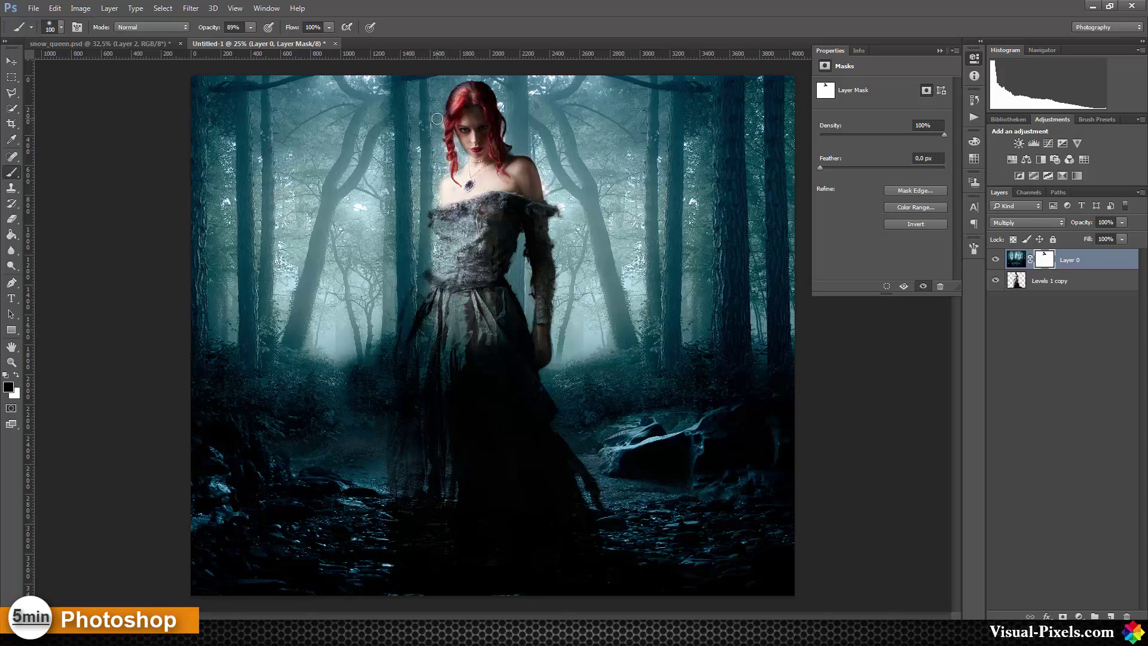
Paint white on the mask beside the hair on the left, finishing with a 40 px brush along the braid
{"action": "key", "text": "x"}
{"action": "left_click_drag", "start_coordinate": [438, 125], "coordinate": [438, 134]}
{"action": "key", "text": "ctrl+plus"}
{"action": "key", "text": "ctrl+plus"}
{"action": "key", "text": "ctrl+plus"}
{"action": "left_click_drag", "start_coordinate": [269, 197], "coordinate": [191, 290]}
{"action": "left_click_drag", "start_coordinate": [421, 171], "coordinate": [461, 421]}
{"action": "key", "text": "bracketleft"}
{"action": "key", "text": "bracketleft"}
{"action": "key", "text": "bracketleft"}
{"action": "key", "text": "bracketleft"}
{"action": "mouse_move", "coordinate": [439, 189]}
{"action": "left_mouse_down"}
{"action": "mouse_move", "coordinate": [443, 233]}
{"action": "mouse_move", "coordinate": [455, 221]}
{"action": "mouse_move", "coordinate": [453, 239]}
{"action": "mouse_move", "coordinate": [462, 223]}
{"action": "mouse_move", "coordinate": [451, 241]}
{"action": "mouse_move", "coordinate": [402, 197]}
{"action": "mouse_move", "coordinate": [412, 259]}
{"action": "left_mouse_up"}
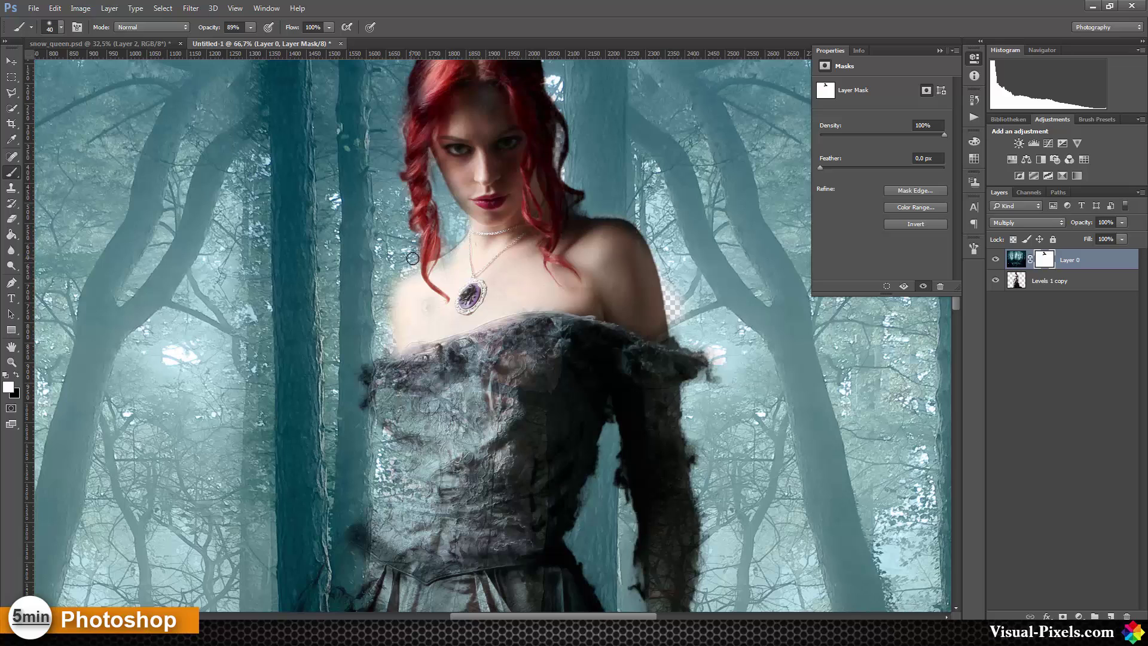
Refine the mask edge at the left shoulder with black and restore the forest beside the right shoulder and arm with white
{"action": "key", "text": "x"}
{"action": "mouse_move", "coordinate": [419, 316]}
{"action": "left_mouse_down"}
{"action": "mouse_move", "coordinate": [410, 296]}
{"action": "mouse_move", "coordinate": [396, 299]}
{"action": "mouse_move", "coordinate": [414, 292]}
{"action": "mouse_move", "coordinate": [391, 302]}
{"action": "mouse_move", "coordinate": [417, 286]}
{"action": "mouse_move", "coordinate": [388, 296]}
{"action": "mouse_move", "coordinate": [403, 282]}
{"action": "mouse_move", "coordinate": [411, 297]}
{"action": "mouse_move", "coordinate": [399, 281]}
{"action": "mouse_move", "coordinate": [414, 280]}
{"action": "mouse_move", "coordinate": [395, 285]}
{"action": "mouse_move", "coordinate": [418, 284]}
{"action": "mouse_move", "coordinate": [402, 276]}
{"action": "mouse_move", "coordinate": [417, 284]}
{"action": "mouse_move", "coordinate": [429, 271]}
{"action": "mouse_move", "coordinate": [409, 276]}
{"action": "mouse_move", "coordinate": [458, 255]}
{"action": "mouse_move", "coordinate": [414, 273]}
{"action": "mouse_move", "coordinate": [428, 258]}
{"action": "mouse_move", "coordinate": [364, 273]}
{"action": "mouse_move", "coordinate": [403, 248]}
{"action": "mouse_move", "coordinate": [391, 265]}
{"action": "mouse_move", "coordinate": [408, 260]}
{"action": "mouse_move", "coordinate": [374, 288]}
{"action": "mouse_move", "coordinate": [382, 274]}
{"action": "mouse_move", "coordinate": [385, 340]}
{"action": "mouse_move", "coordinate": [389, 277]}
{"action": "left_mouse_up"}
{"action": "key", "text": "x"}
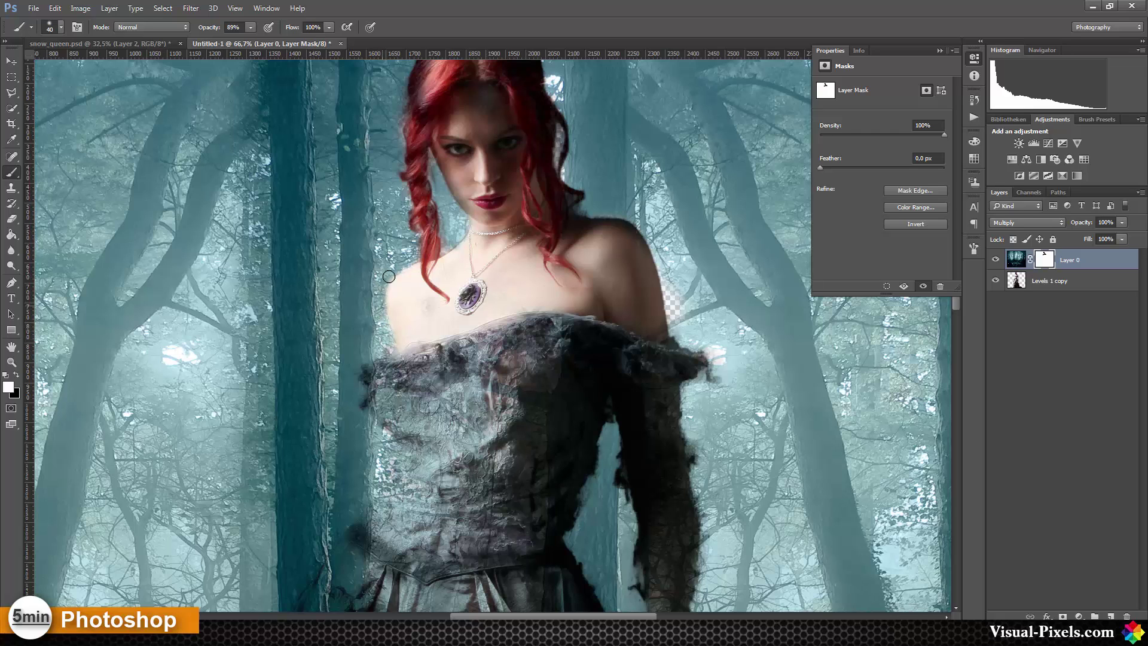
{"action": "key", "text": "x"}
{"action": "key", "text": "x"}
{"action": "mouse_move", "coordinate": [683, 287]}
{"action": "left_mouse_down"}
{"action": "mouse_move", "coordinate": [676, 321]}
{"action": "mouse_move", "coordinate": [661, 242]}
{"action": "mouse_move", "coordinate": [583, 207]}
{"action": "mouse_move", "coordinate": [643, 220]}
{"action": "left_mouse_up"}
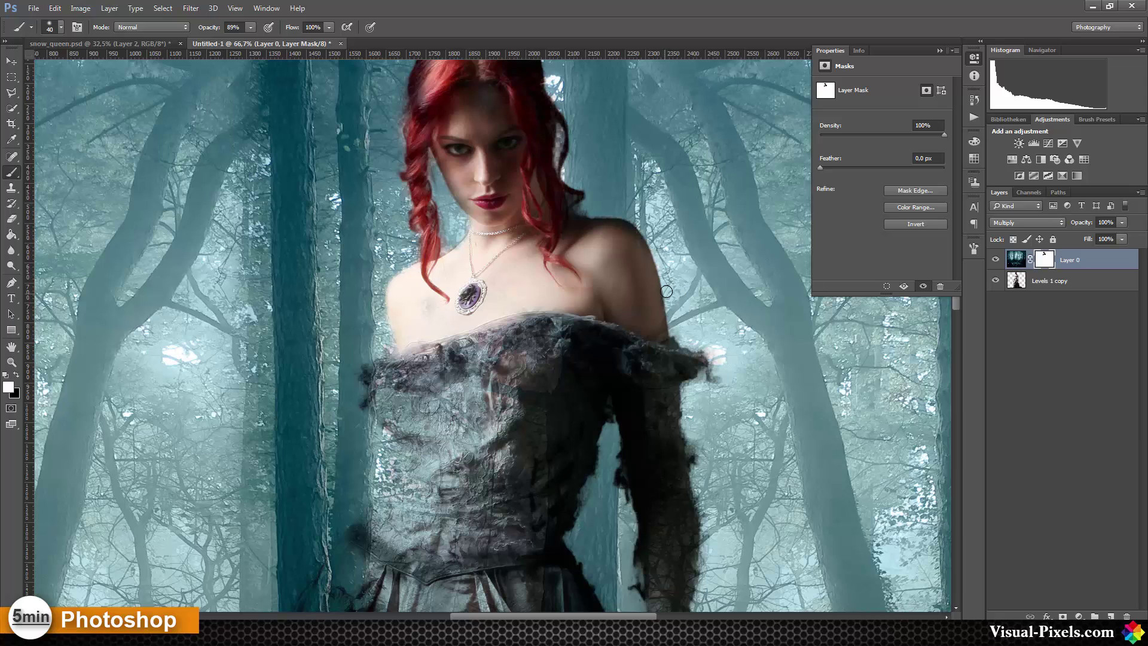
Enlarge the brush to 100 px and refine the mask along the right side of the hair with white and black
{"action": "key", "text": "bracketright"}
{"action": "key", "text": "bracketright"}
{"action": "key", "text": "bracketright"}
{"action": "key", "text": "bracketright"}
{"action": "key", "text": "bracketright"}
{"action": "key", "text": "bracketright"}
{"action": "left_click_drag", "start_coordinate": [594, 106], "coordinate": [627, 221]}
{"action": "key", "text": "ctrl+r"}
{"action": "key", "text": "x"}
{"action": "mouse_move", "coordinate": [552, 182]}
{"action": "left_mouse_down"}
{"action": "mouse_move", "coordinate": [500, 168]}
{"action": "mouse_move", "coordinate": [491, 185]}
{"action": "mouse_move", "coordinate": [511, 163]}
{"action": "mouse_move", "coordinate": [479, 189]}
{"action": "mouse_move", "coordinate": [492, 171]}
{"action": "mouse_move", "coordinate": [468, 200]}
{"action": "mouse_move", "coordinate": [508, 163]}
{"action": "mouse_move", "coordinate": [558, 183]}
{"action": "mouse_move", "coordinate": [569, 206]}
{"action": "mouse_move", "coordinate": [600, 221]}
{"action": "mouse_move", "coordinate": [598, 168]}
{"action": "left_mouse_up"}
{"action": "key", "text": "x"}
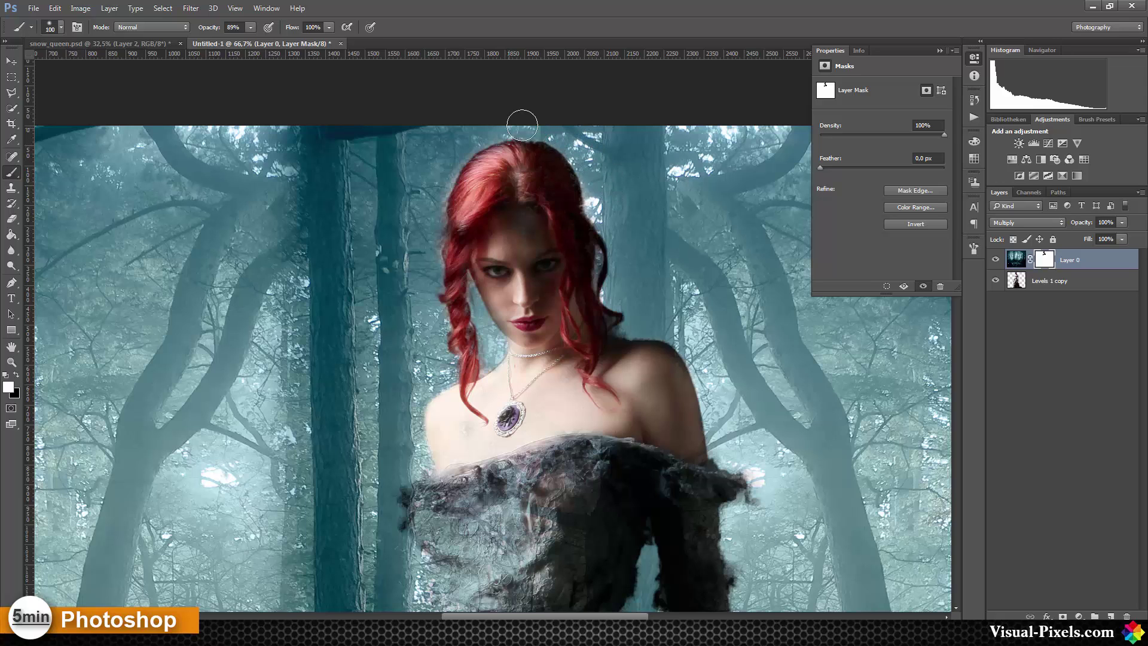
Paint white on the mask around the outer edges of the hair and right shoulder to restore the surrounding forest
{"action": "left_click_drag", "start_coordinate": [431, 179], "coordinate": [425, 272]}
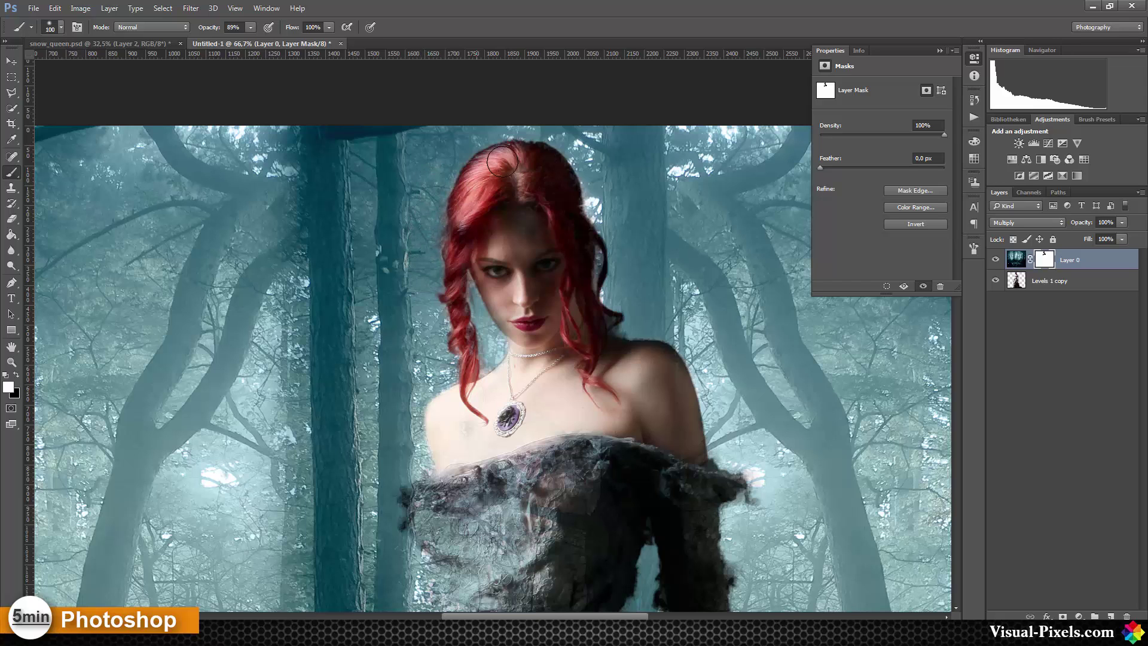
{"action": "mouse_move", "coordinate": [606, 202]}
{"action": "left_mouse_down"}
{"action": "mouse_move", "coordinate": [640, 262]}
{"action": "mouse_move", "coordinate": [639, 304]}
{"action": "mouse_move", "coordinate": [673, 300]}
{"action": "mouse_move", "coordinate": [645, 318]}
{"action": "mouse_move", "coordinate": [683, 311]}
{"action": "left_mouse_up"}
{"action": "left_click_drag", "start_coordinate": [596, 380], "coordinate": [551, 247]}
{"action": "key", "text": "ctrl+r"}
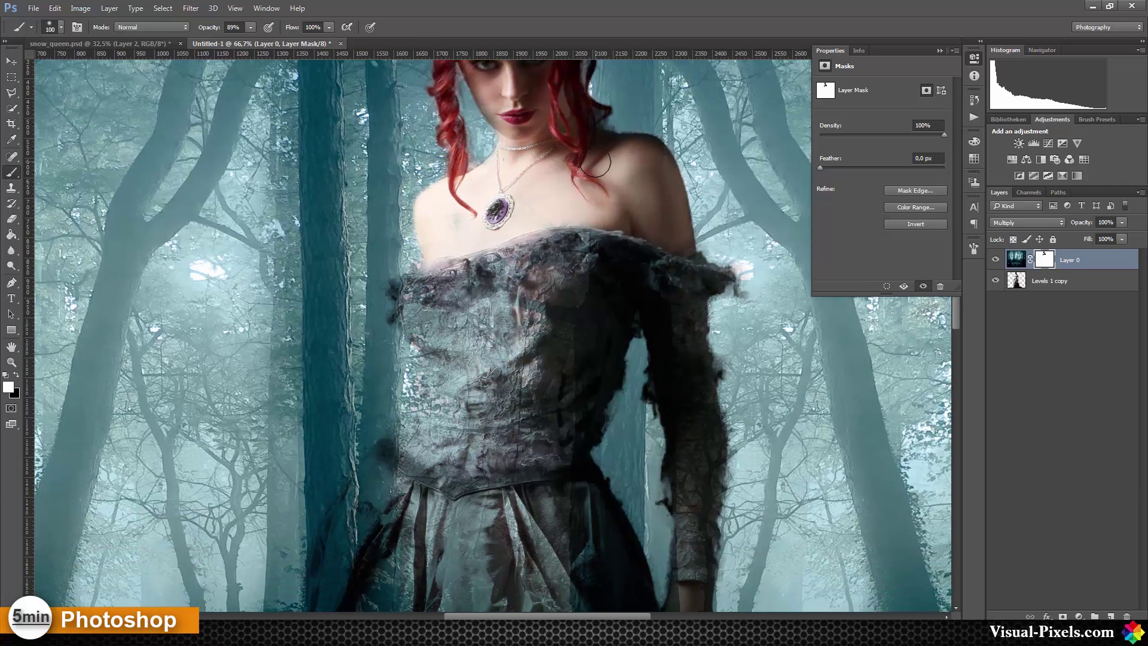
Set the brush opacity to 30% and paint black on the mask over the left side of the waist and hip
{"action": "key", "text": "ctrl+minus"}
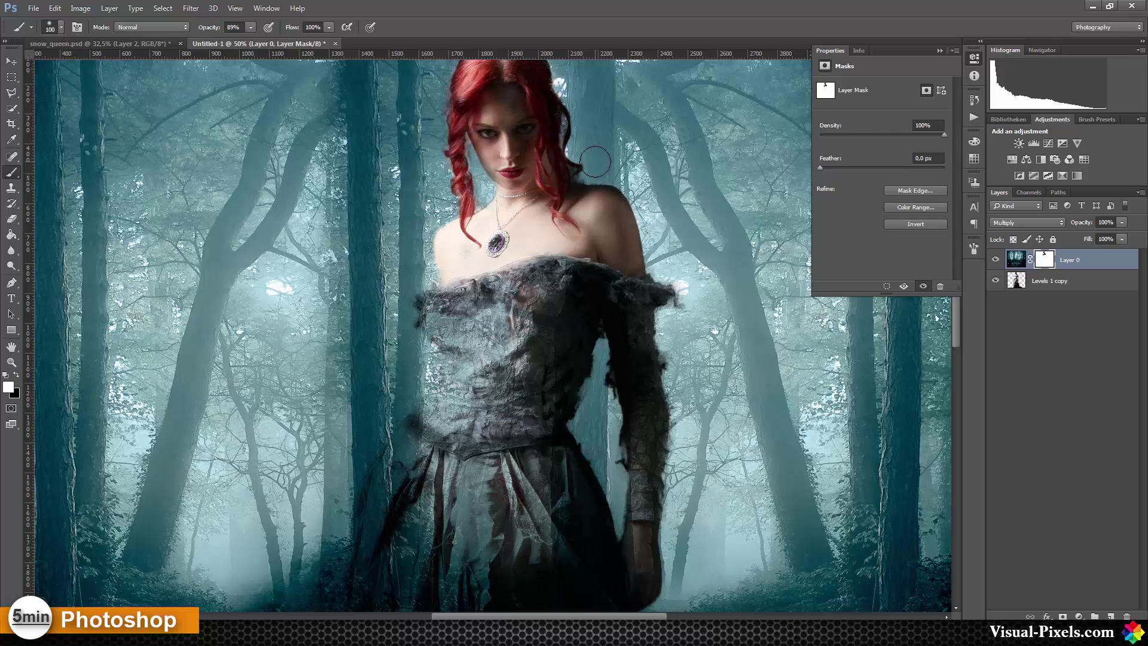
{"action": "key", "text": "ctrl+minus"}
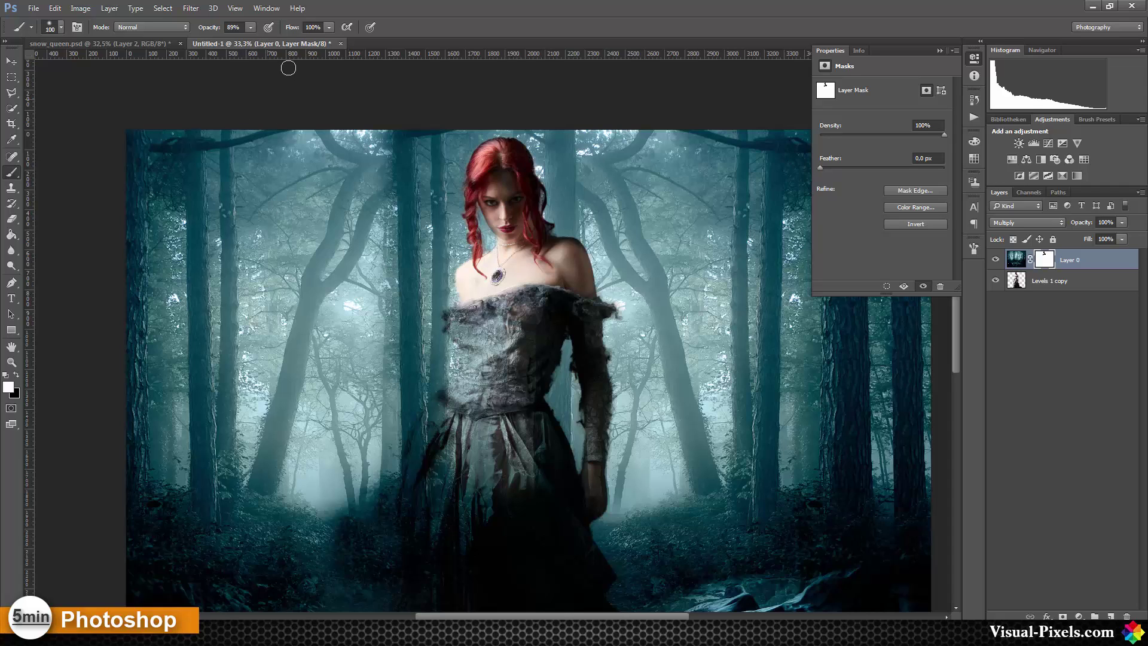
{"action": "left_click", "coordinate": [251, 27]}
{"action": "key", "text": "3"}
{"action": "key", "text": "x"}
{"action": "mouse_move", "coordinate": [463, 372]}
{"action": "left_mouse_down"}
{"action": "mouse_move", "coordinate": [483, 355]}
{"action": "mouse_move", "coordinate": [472, 390]}
{"action": "mouse_move", "coordinate": [493, 350]}
{"action": "mouse_move", "coordinate": [485, 380]}
{"action": "mouse_move", "coordinate": [524, 341]}
{"action": "mouse_move", "coordinate": [522, 364]}
{"action": "mouse_move", "coordinate": [546, 312]}
{"action": "mouse_move", "coordinate": [526, 336]}
{"action": "mouse_move", "coordinate": [536, 306]}
{"action": "mouse_move", "coordinate": [545, 327]}
{"action": "mouse_move", "coordinate": [534, 356]}
{"action": "mouse_move", "coordinate": [474, 355]}
{"action": "mouse_move", "coordinate": [467, 409]}
{"action": "mouse_move", "coordinate": [467, 383]}
{"action": "mouse_move", "coordinate": [438, 417]}
{"action": "mouse_move", "coordinate": [457, 396]}
{"action": "mouse_move", "coordinate": [443, 396]}
{"action": "mouse_move", "coordinate": [436, 439]}
{"action": "mouse_move", "coordinate": [467, 404]}
{"action": "left_mouse_up"}
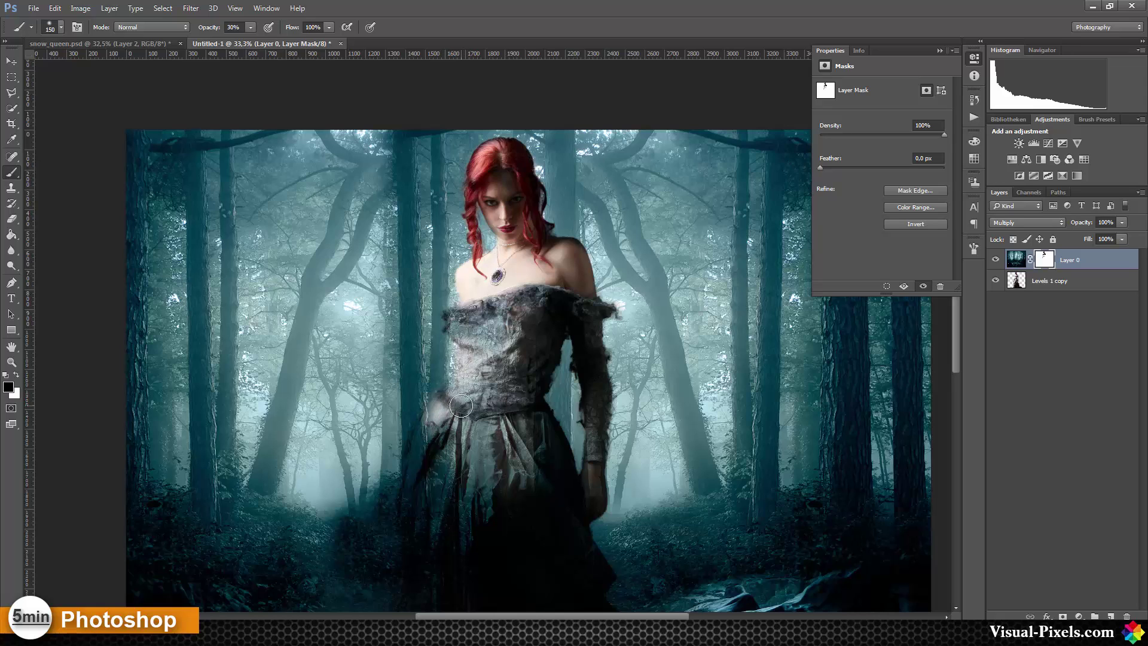
Paint black on the mask down the left part of the skirt with a 300 px brush at 12% opacity
{"action": "key", "text": "bracketright"}
{"action": "key", "text": "bracketright"}
{"action": "key", "text": "bracketright"}
{"action": "key", "text": "bracketright"}
{"action": "key", "text": "bracketright"}
{"action": "key", "text": "bracketright"}
{"action": "left_click", "coordinate": [251, 28]}
{"action": "left_click", "coordinate": [472, 430]}
{"action": "mouse_move", "coordinate": [451, 432]}
{"action": "left_mouse_down"}
{"action": "mouse_move", "coordinate": [438, 457]}
{"action": "mouse_move", "coordinate": [463, 477]}
{"action": "mouse_move", "coordinate": [464, 534]}
{"action": "mouse_move", "coordinate": [436, 553]}
{"action": "mouse_move", "coordinate": [426, 509]}
{"action": "left_mouse_up"}
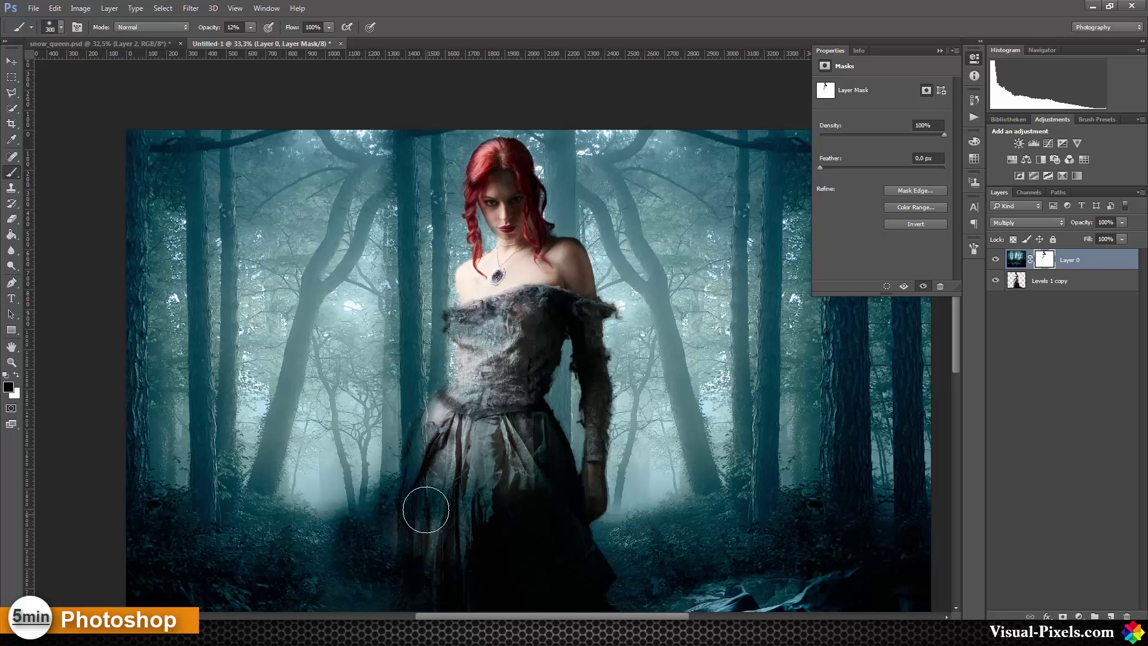
{"action": "left_click_drag", "start_coordinate": [426, 558], "coordinate": [410, 443]}
{"action": "key", "text": "ctrl+r"}
{"action": "mouse_move", "coordinate": [423, 372]}
{"action": "left_mouse_down"}
{"action": "mouse_move", "coordinate": [472, 405]}
{"action": "mouse_move", "coordinate": [410, 456]}
{"action": "mouse_move", "coordinate": [423, 461]}
{"action": "left_mouse_up"}
Switch to white with a smaller brush and touch up the mask beside the skirt's left edge
{"action": "key", "text": "x"}
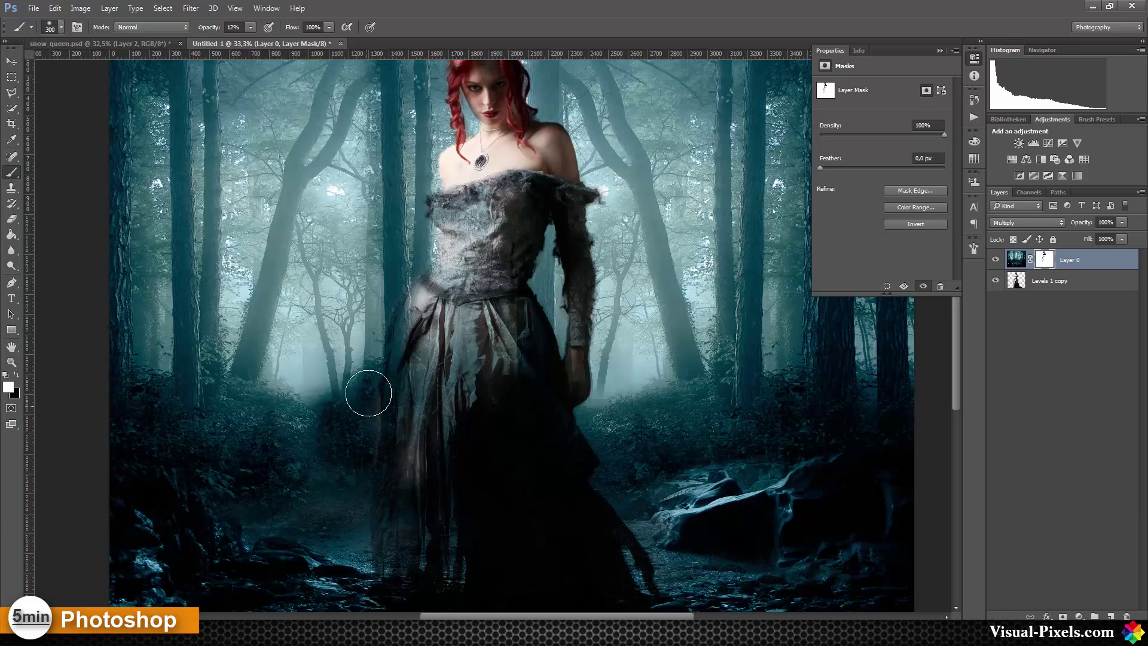
{"action": "key", "text": "bracketleft"}
{"action": "key", "text": "bracketleft"}
{"action": "key", "text": "bracketleft"}
{"action": "key", "text": "bracketleft"}
{"action": "key", "text": "bracketleft"}
{"action": "key", "text": "bracketleft"}
{"action": "left_click", "coordinate": [251, 27]}
{"action": "left_click", "coordinate": [368, 412]}
Darken the over-bright skirt areas by painting white on the mask with a 250 px brush at 12% opacity
{"action": "key", "text": "bracketright"}
{"action": "key", "text": "bracketright"}
{"action": "key", "text": "bracketright"}
{"action": "key", "text": "bracketright"}
{"action": "key", "text": "bracketright"}
{"action": "left_click_drag", "start_coordinate": [229, 41], "coordinate": [223, 41]}
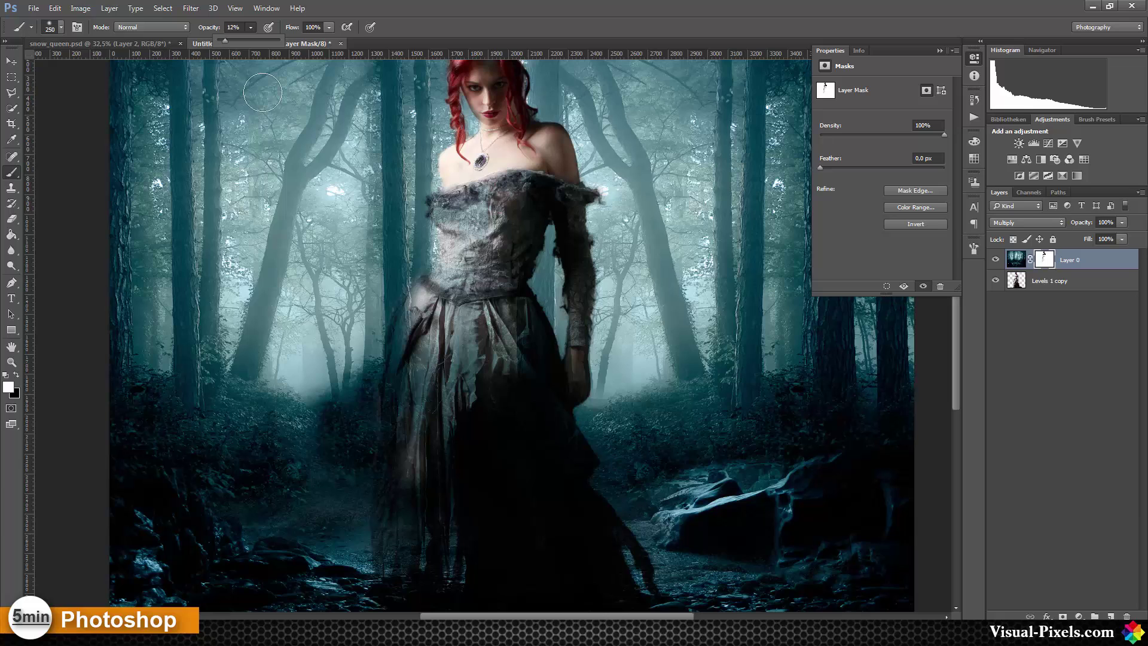
{"action": "left_click", "coordinate": [433, 467]}
{"action": "mouse_move", "coordinate": [425, 467]}
{"action": "left_mouse_down"}
{"action": "mouse_move", "coordinate": [406, 496]}
{"action": "mouse_move", "coordinate": [424, 441]}
{"action": "mouse_move", "coordinate": [429, 481]}
{"action": "mouse_move", "coordinate": [420, 442]}
{"action": "mouse_move", "coordinate": [453, 467]}
{"action": "mouse_move", "coordinate": [514, 383]}
{"action": "left_mouse_up"}
Paint black on the mask over the upper skirt, hand and left hip, reducing the brush to 80 px for the small areas
{"action": "key", "text": "x"}
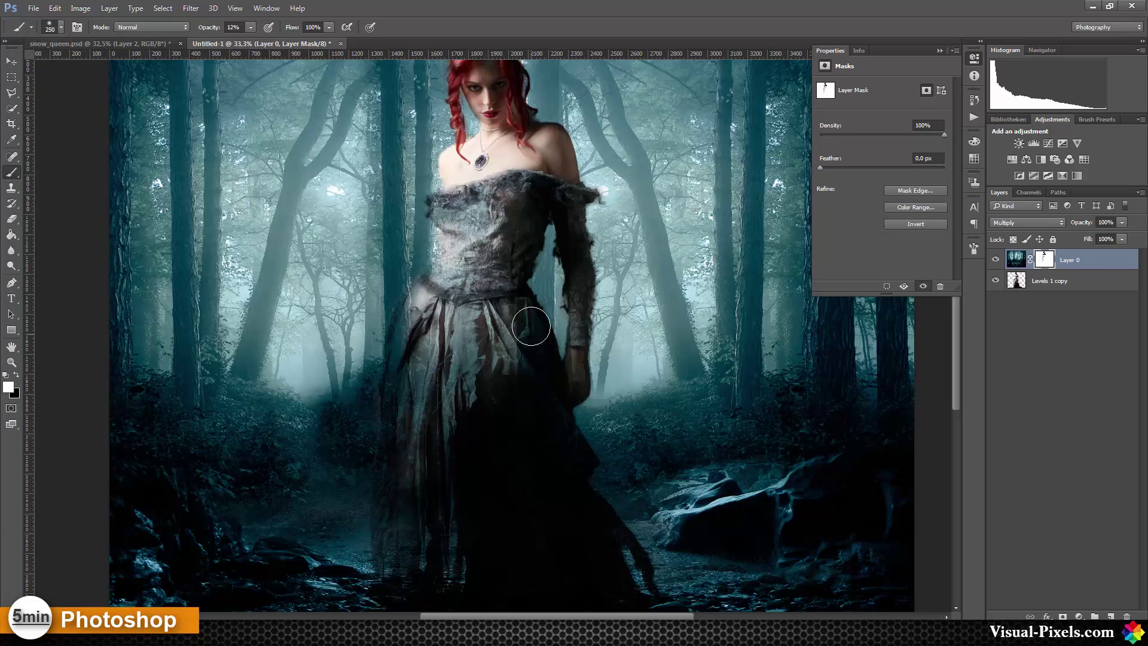
{"action": "mouse_move", "coordinate": [519, 320]}
{"action": "left_mouse_down"}
{"action": "mouse_move", "coordinate": [530, 340]}
{"action": "mouse_move", "coordinate": [502, 302]}
{"action": "mouse_move", "coordinate": [494, 260]}
{"action": "left_mouse_up"}
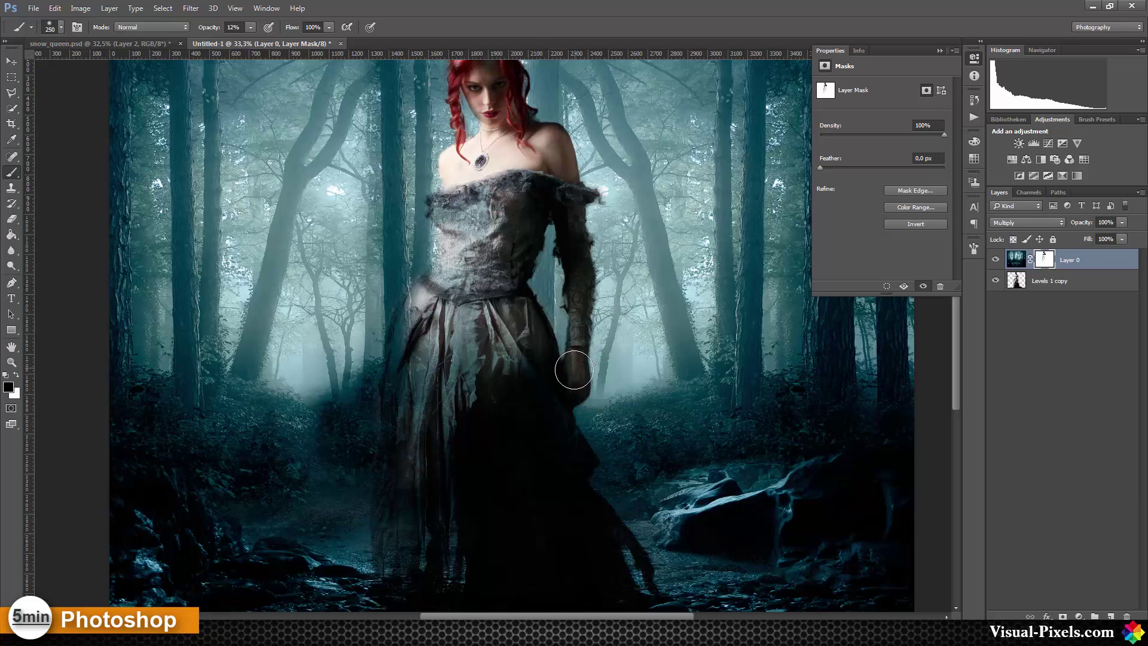
{"action": "key", "text": "bracketleft"}
{"action": "key", "text": "bracketleft"}
{"action": "key", "text": "bracketleft"}
{"action": "key", "text": "bracketleft"}
{"action": "key", "text": "bracketleft"}
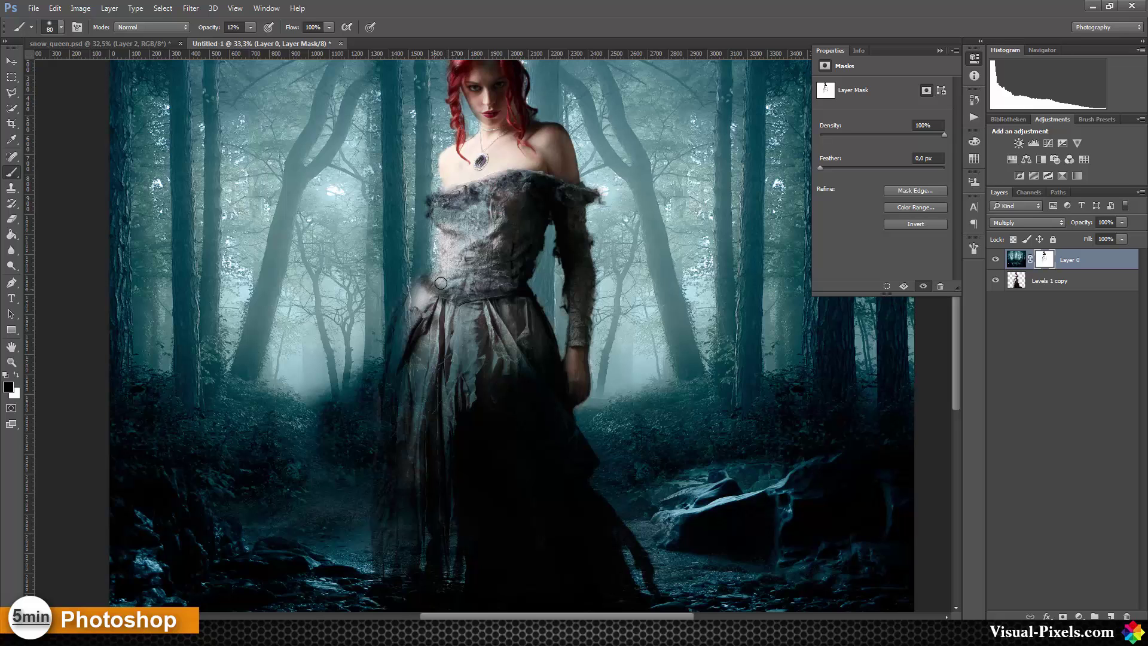
{"action": "left_click_drag", "start_coordinate": [422, 295], "coordinate": [414, 321]}
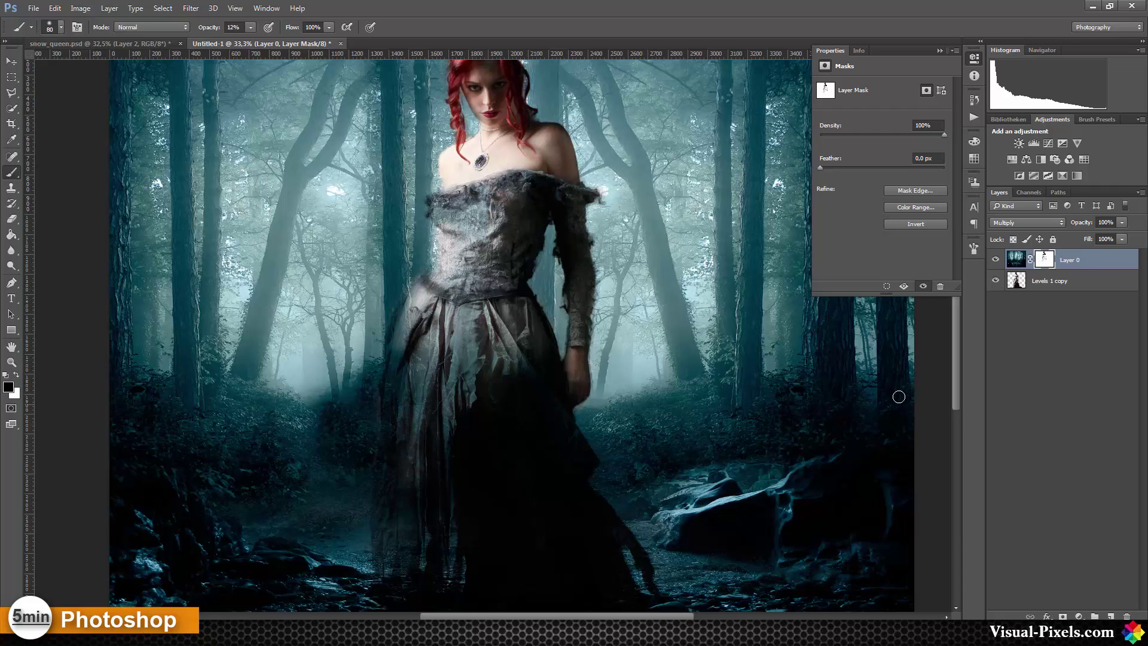
Add a Curves adjustment above the Levels 1 copy layer and raise the midtones with a point at input 116, output 128
{"action": "mouse_move", "coordinate": [490, 275]}
{"action": "left_mouse_down"}
{"action": "mouse_move", "coordinate": [489, 323]}
{"action": "mouse_move", "coordinate": [511, 326]}
{"action": "mouse_move", "coordinate": [502, 323]}
{"action": "left_mouse_up"}
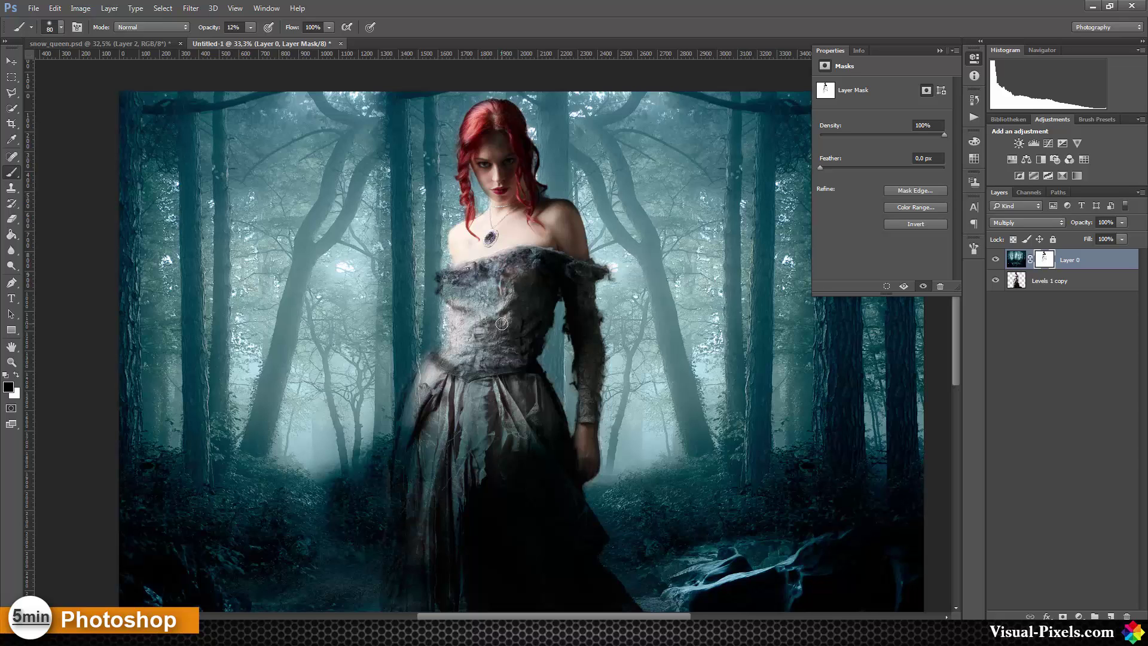
{"action": "left_click", "coordinate": [1082, 285]}
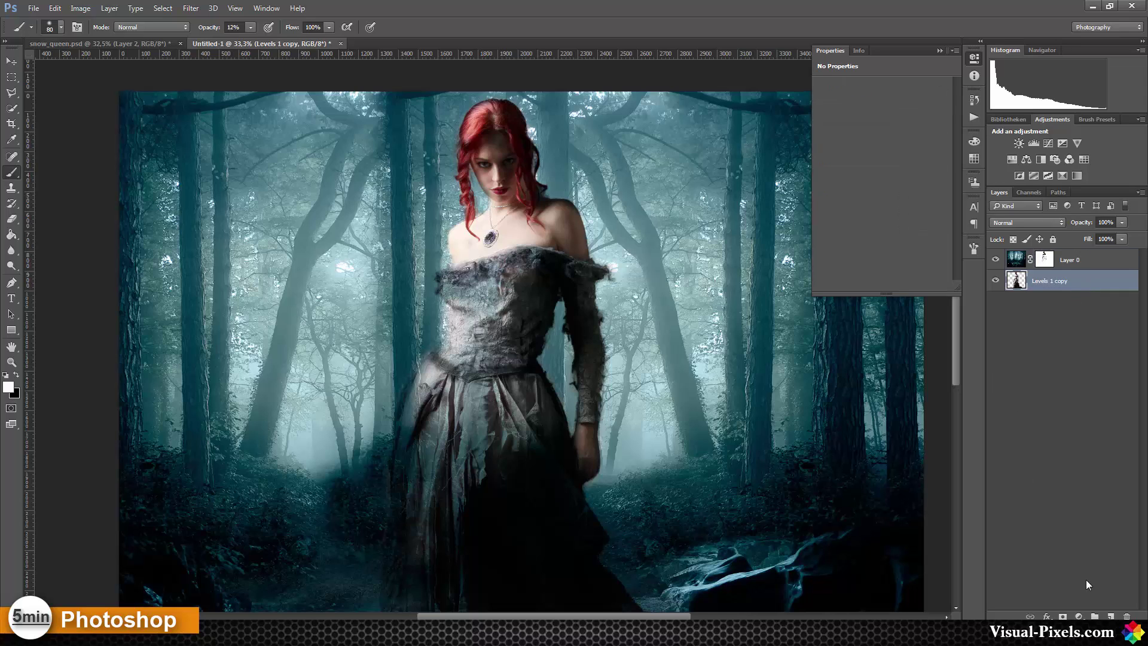
{"action": "left_click", "coordinate": [1048, 143]}
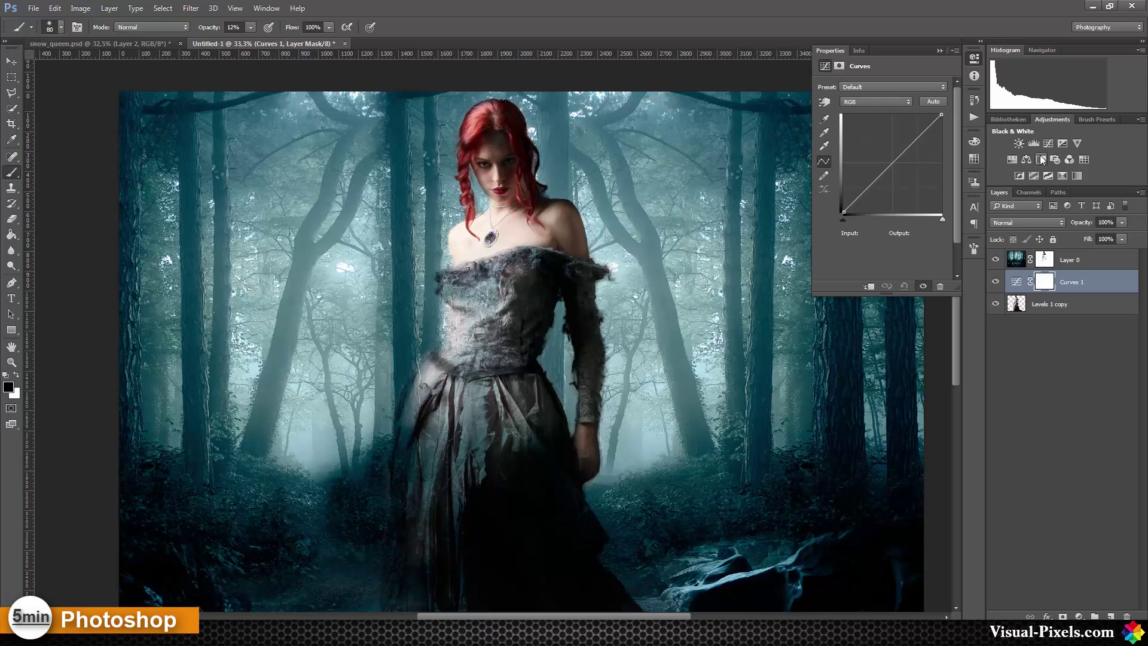
{"action": "left_click", "coordinate": [890, 160]}
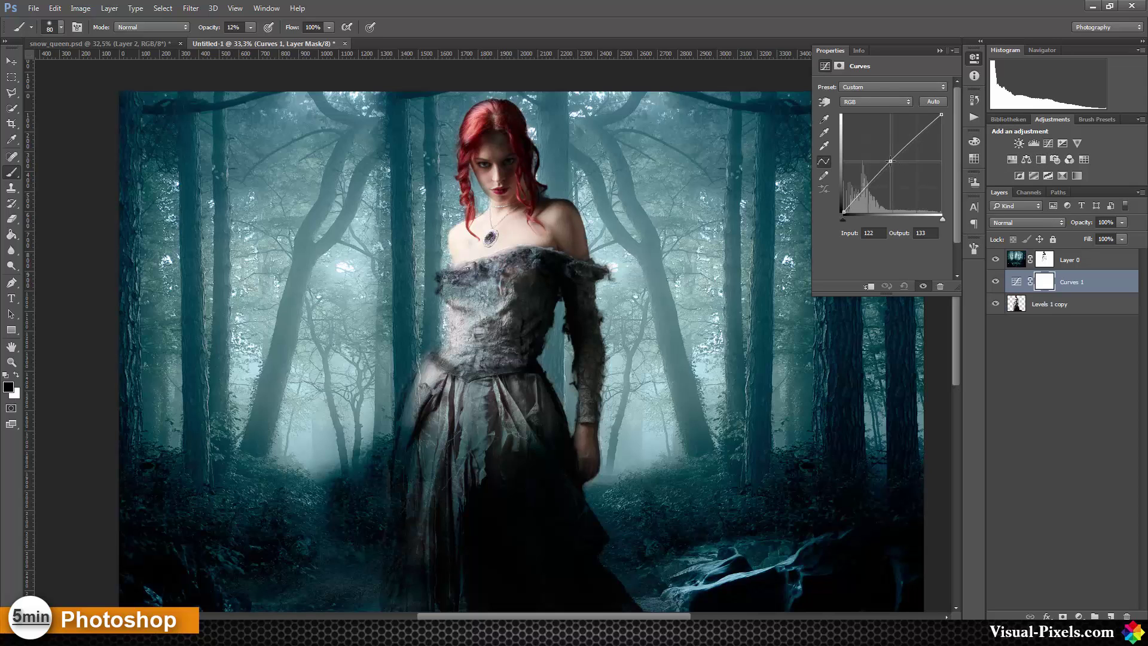
{"action": "left_click_drag", "start_coordinate": [890, 160], "coordinate": [889, 163]}
Add a Solid Color fill layer of #4f6d7c above Curves 1 and set its blend mode to Overlay
{"action": "left_click", "coordinate": [1078, 616]}
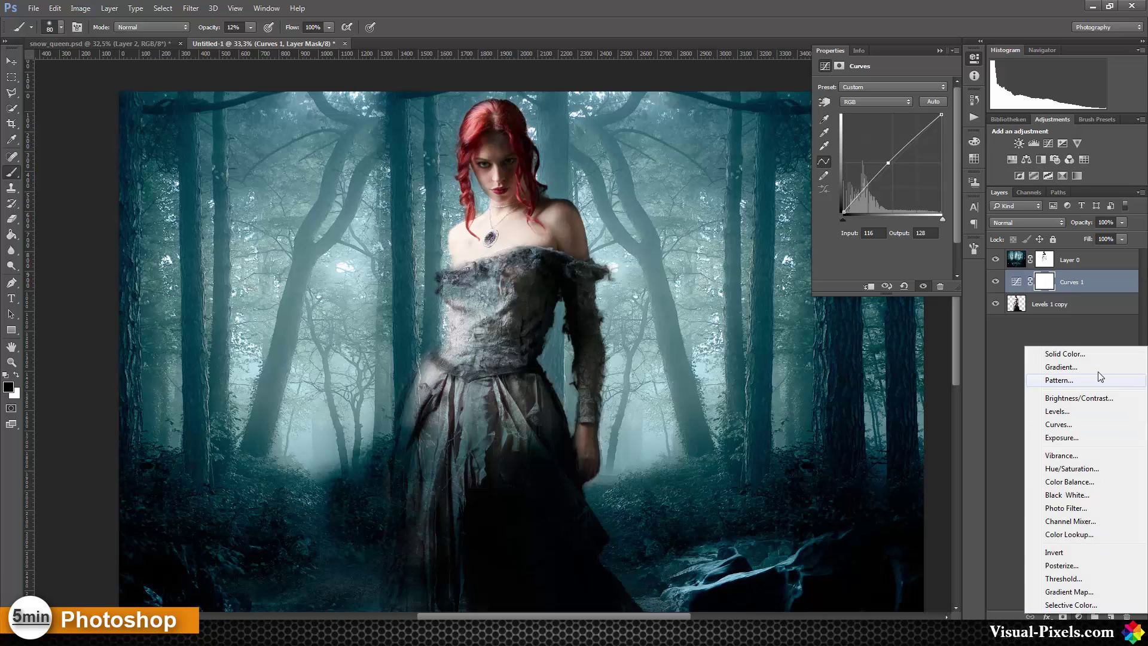
{"action": "left_click", "coordinate": [1092, 357]}
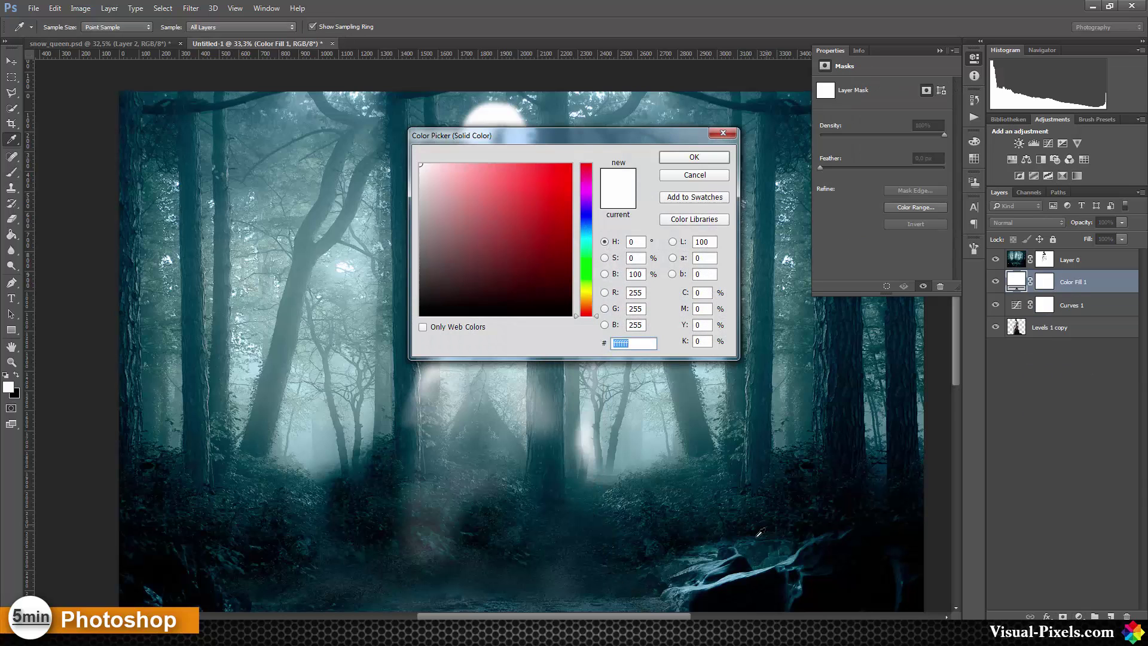
{"action": "left_click", "coordinate": [740, 569]}
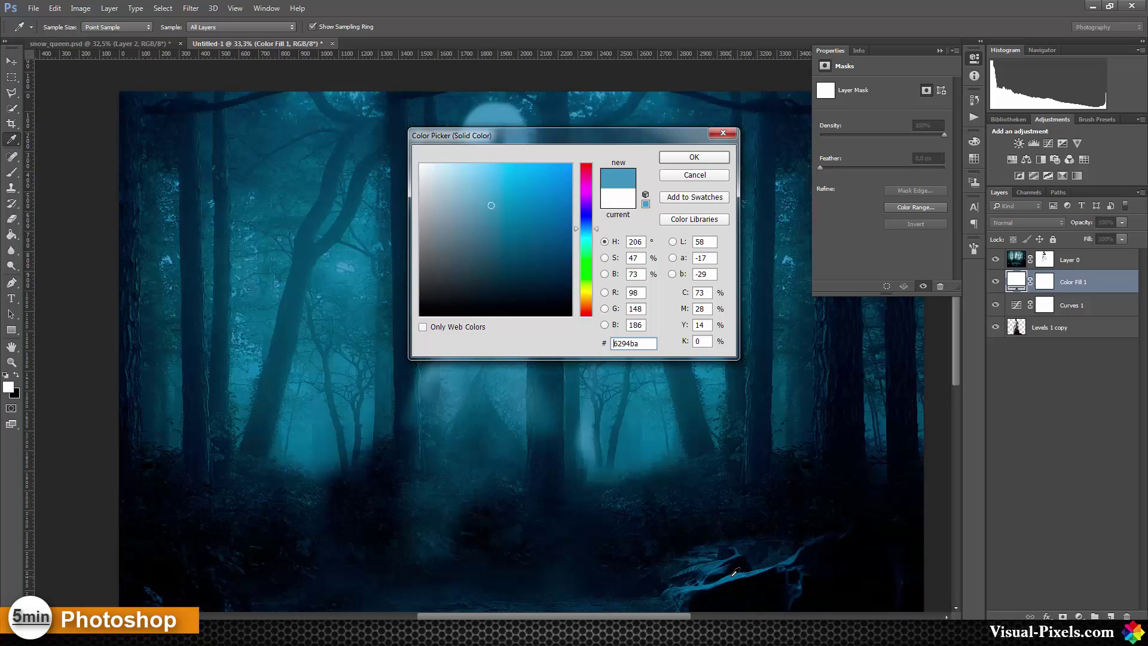
{"action": "left_click_drag", "start_coordinate": [642, 346], "coordinate": [574, 353]}
{"action": "type", "text": "4f6"}
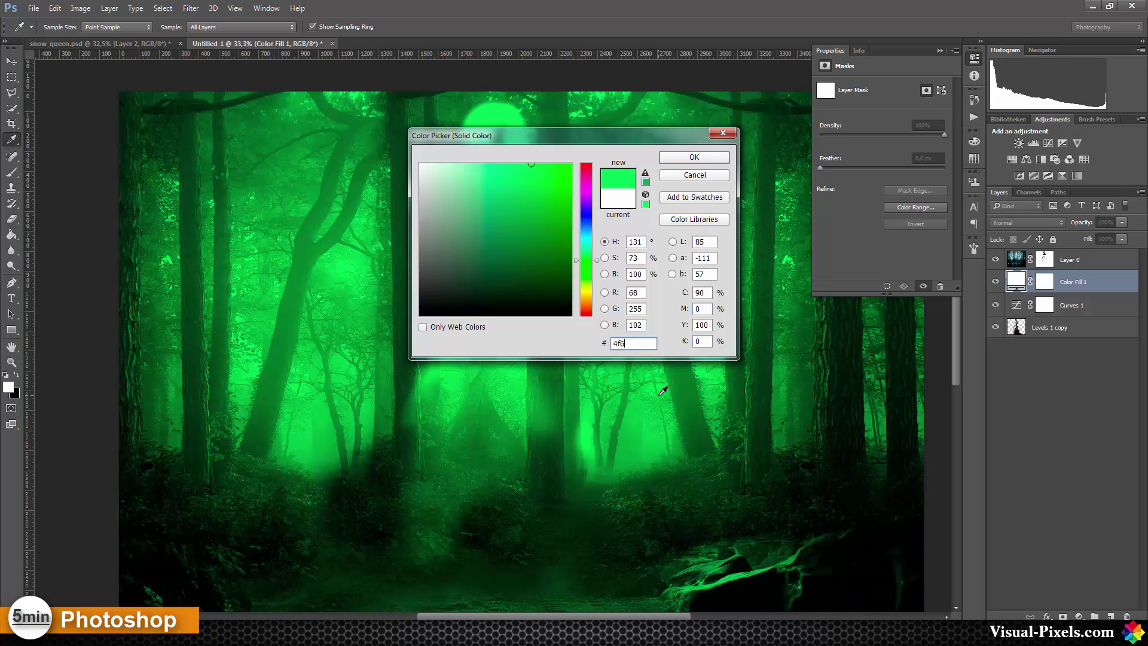
{"action": "type", "text": "d7c"}
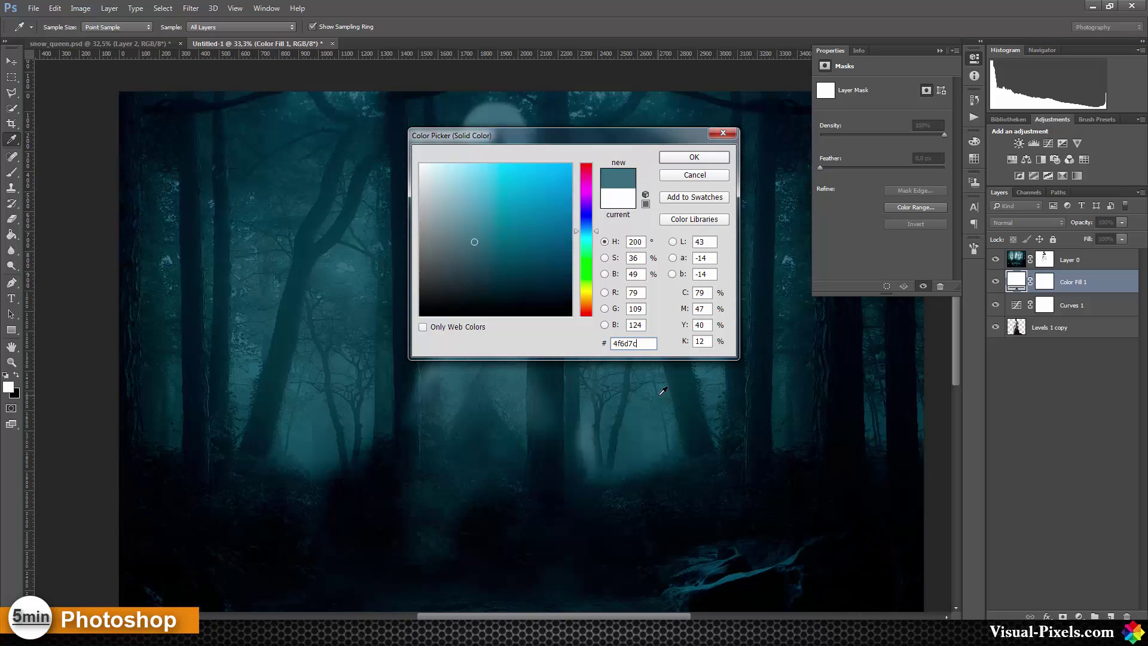
{"action": "key", "text": "Return"}
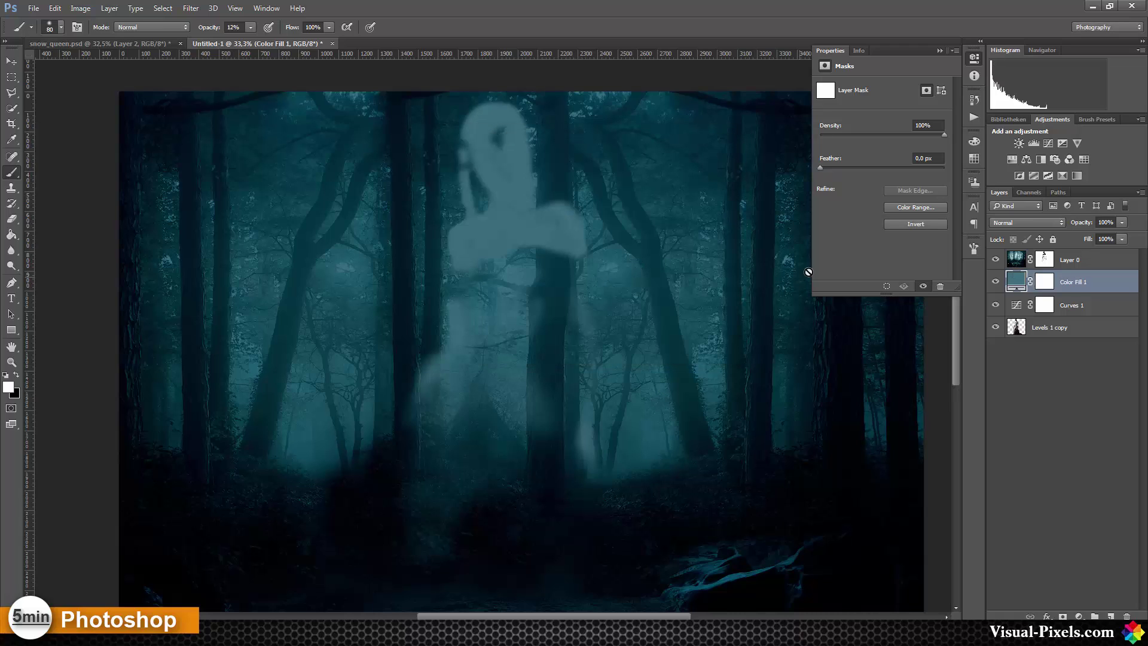
{"action": "left_click", "coordinate": [1034, 221]}
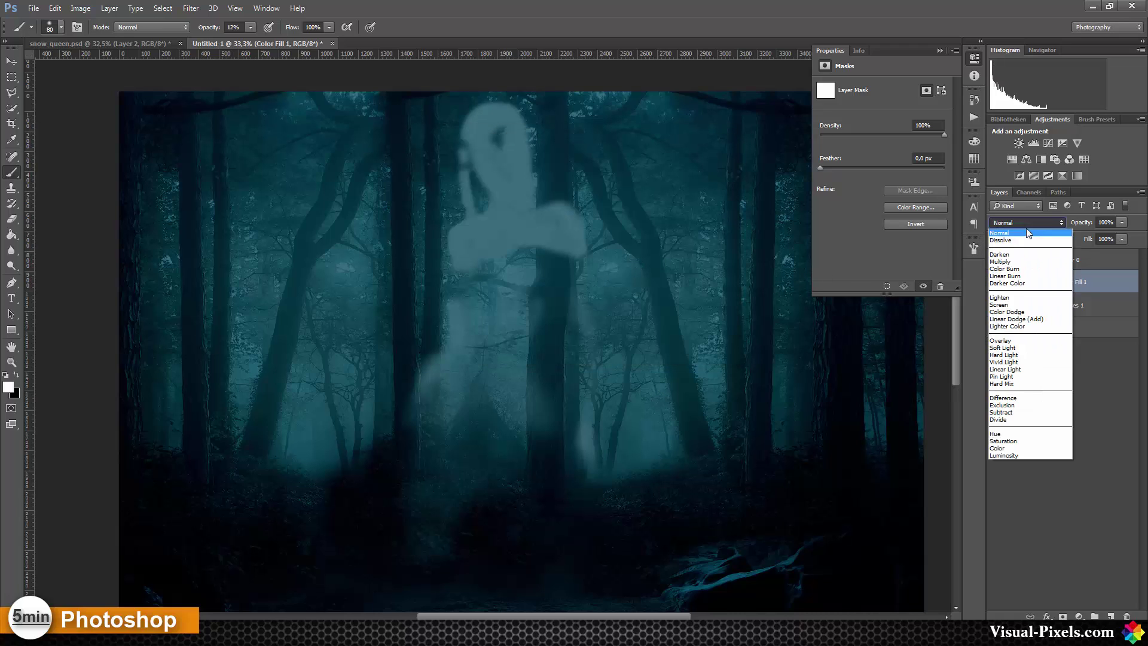
{"action": "left_click", "coordinate": [1027, 343]}
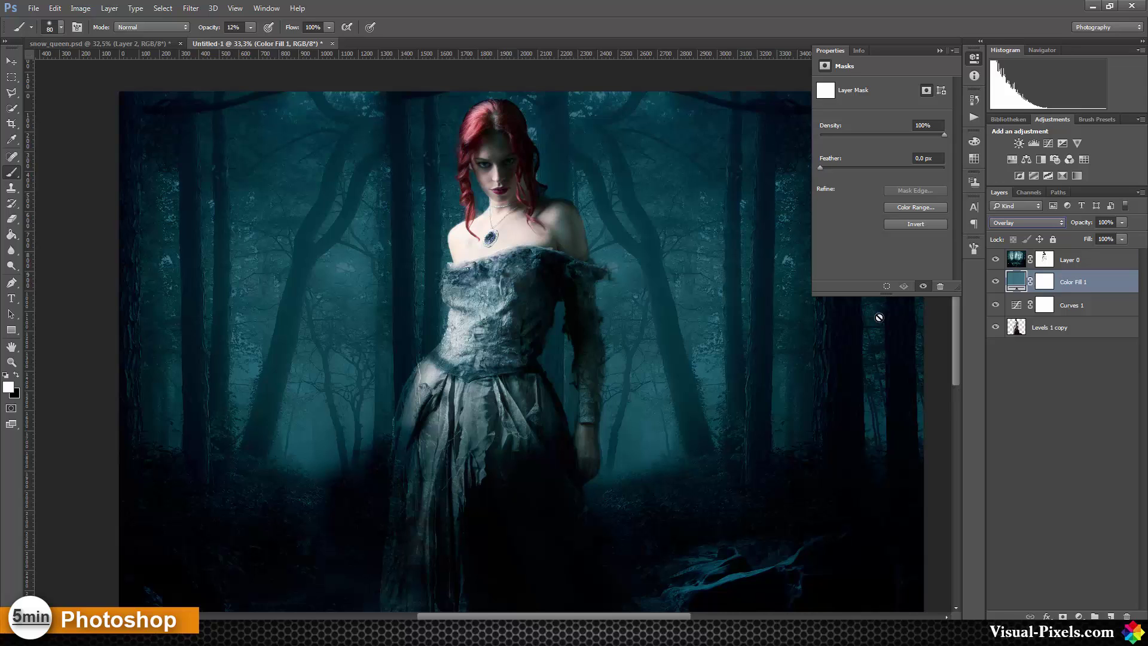
Display the Layer 0 mask on its own and paint the grey patches in the head area solid black at 100% brush opacity
{"action": "left_click", "coordinate": [1043, 261]}
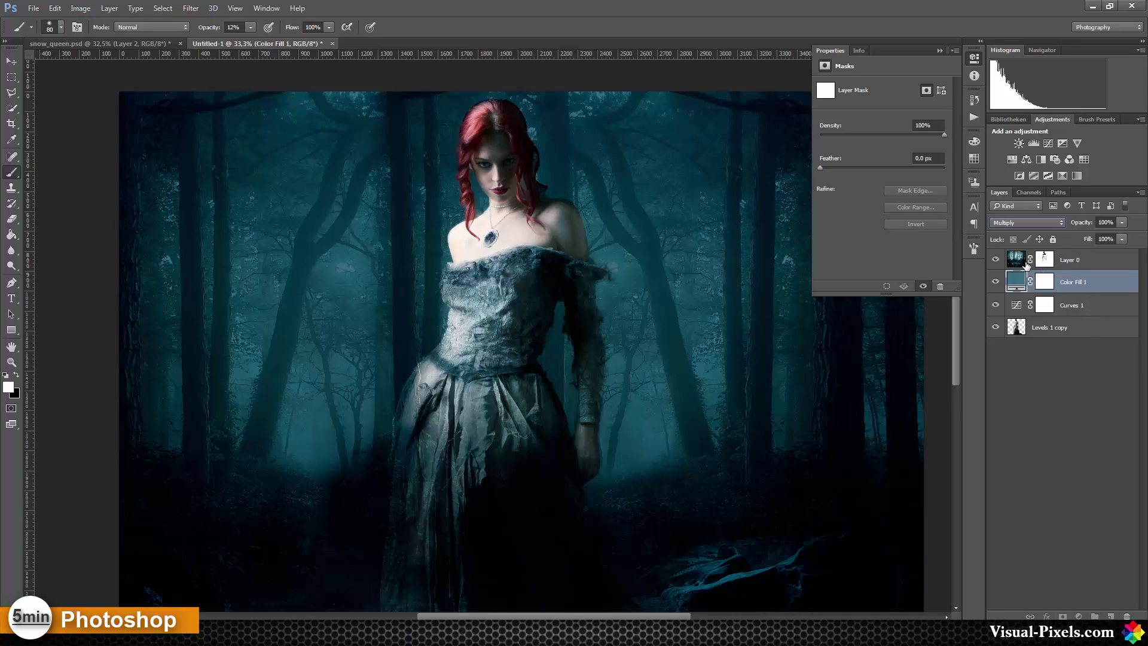
{"action": "key", "text": "x"}
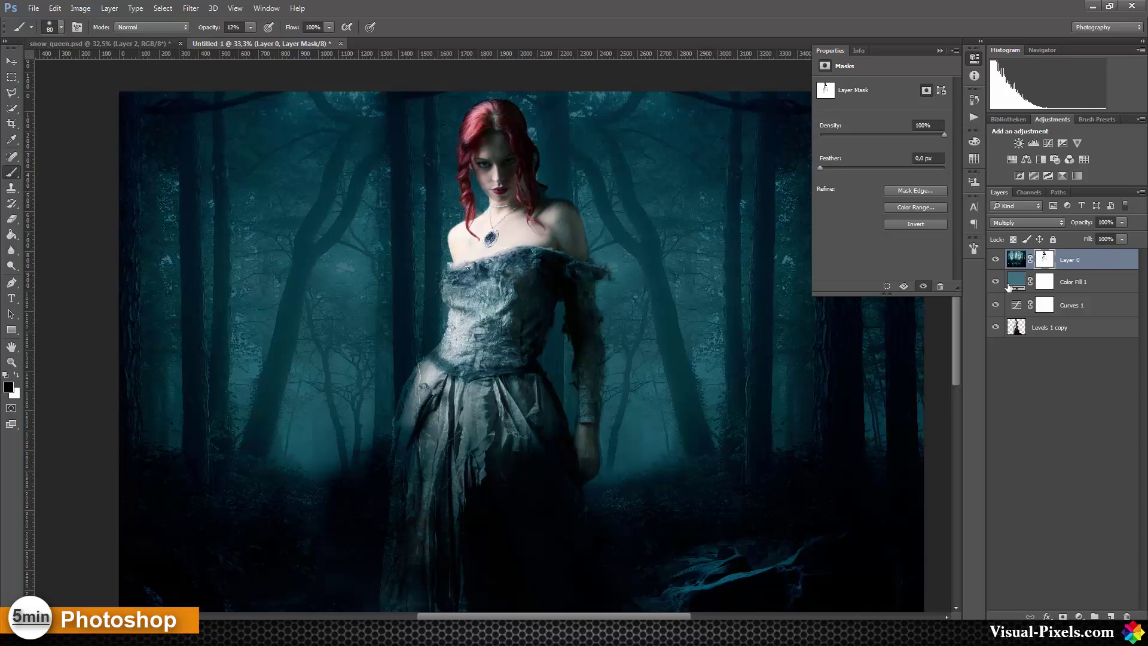
{"action": "left_click", "coordinate": [1050, 261], "text": "alt"}
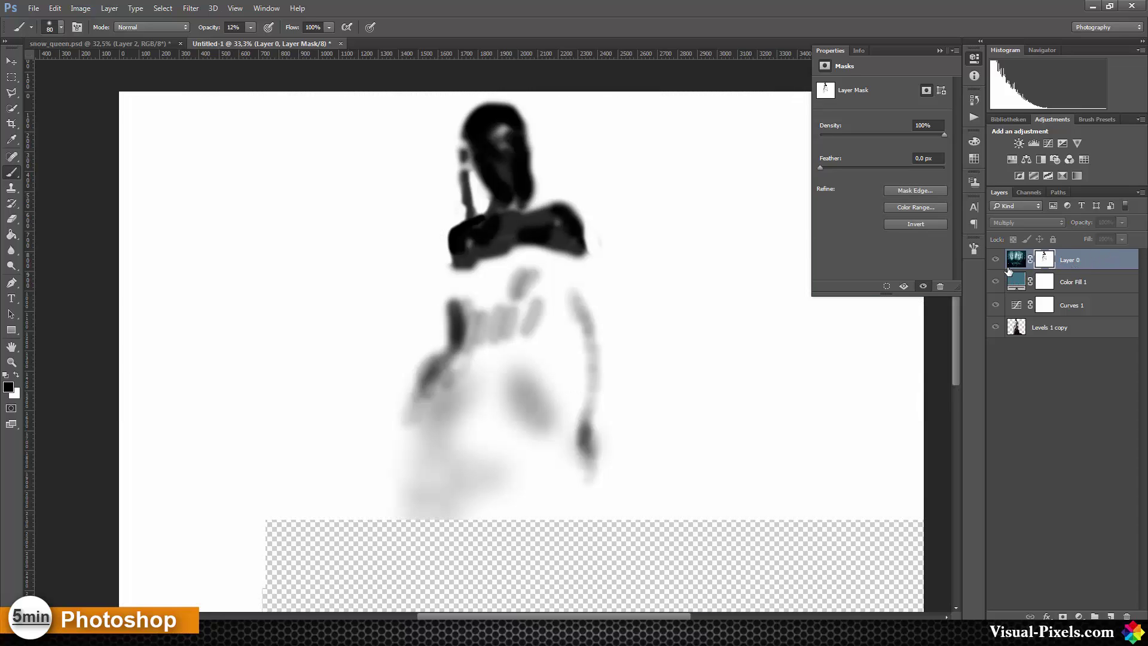
{"action": "left_click_drag", "start_coordinate": [505, 135], "coordinate": [502, 139]}
{"action": "left_click", "coordinate": [249, 27]}
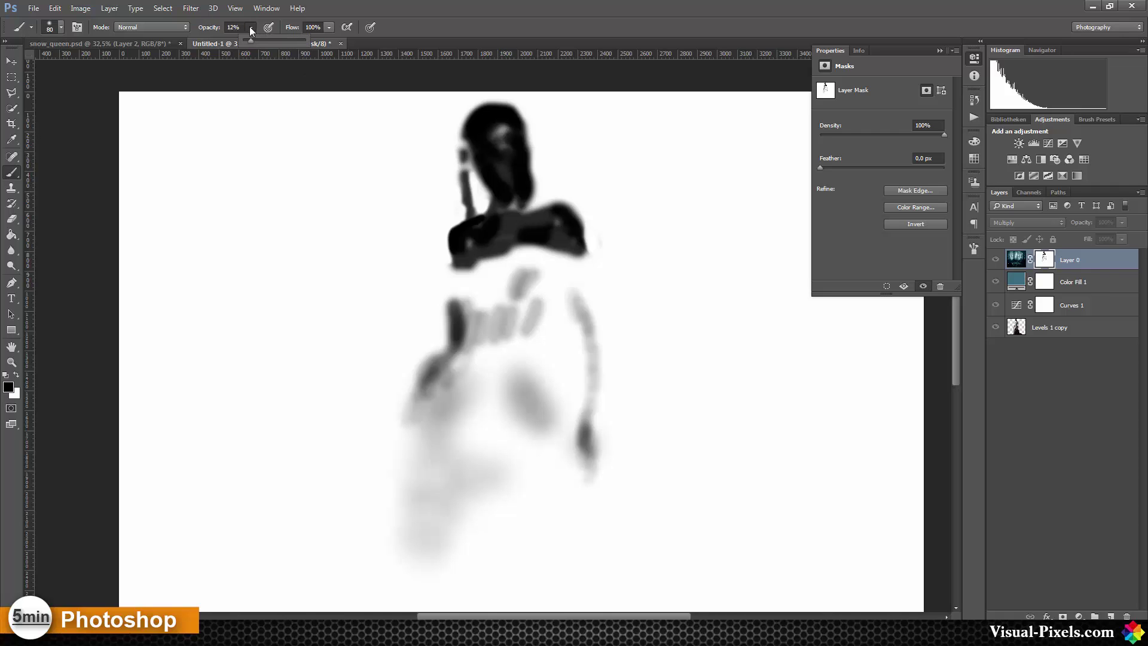
{"action": "left_click_drag", "start_coordinate": [264, 42], "coordinate": [352, 42]}
{"action": "mouse_move", "coordinate": [505, 130]}
{"action": "left_mouse_down"}
{"action": "mouse_move", "coordinate": [487, 141]}
{"action": "mouse_move", "coordinate": [507, 190]}
{"action": "left_mouse_up"}
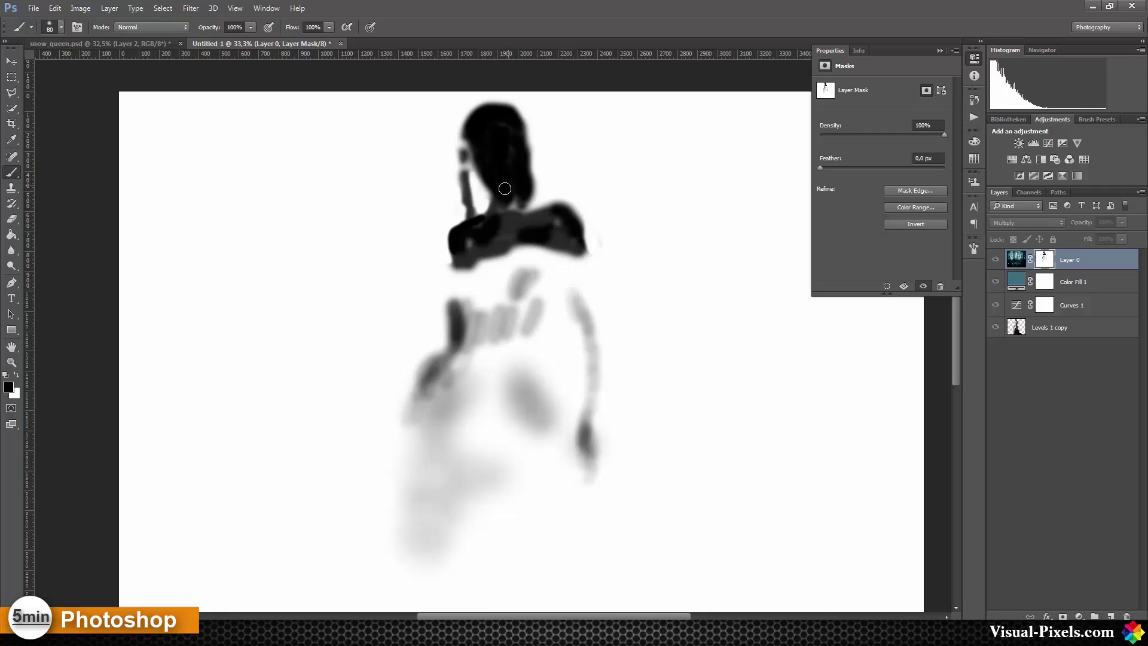
Paint the shoulder and chest area of the Layer 0 mask solid black and return to the composite view
{"action": "left_click_drag", "start_coordinate": [474, 231], "coordinate": [475, 248]}
{"action": "mouse_move", "coordinate": [553, 228]}
{"action": "left_mouse_down"}
{"action": "mouse_move", "coordinate": [502, 222]}
{"action": "mouse_move", "coordinate": [500, 205]}
{"action": "mouse_move", "coordinate": [501, 226]}
{"action": "mouse_move", "coordinate": [529, 228]}
{"action": "mouse_move", "coordinate": [500, 241]}
{"action": "left_mouse_up"}
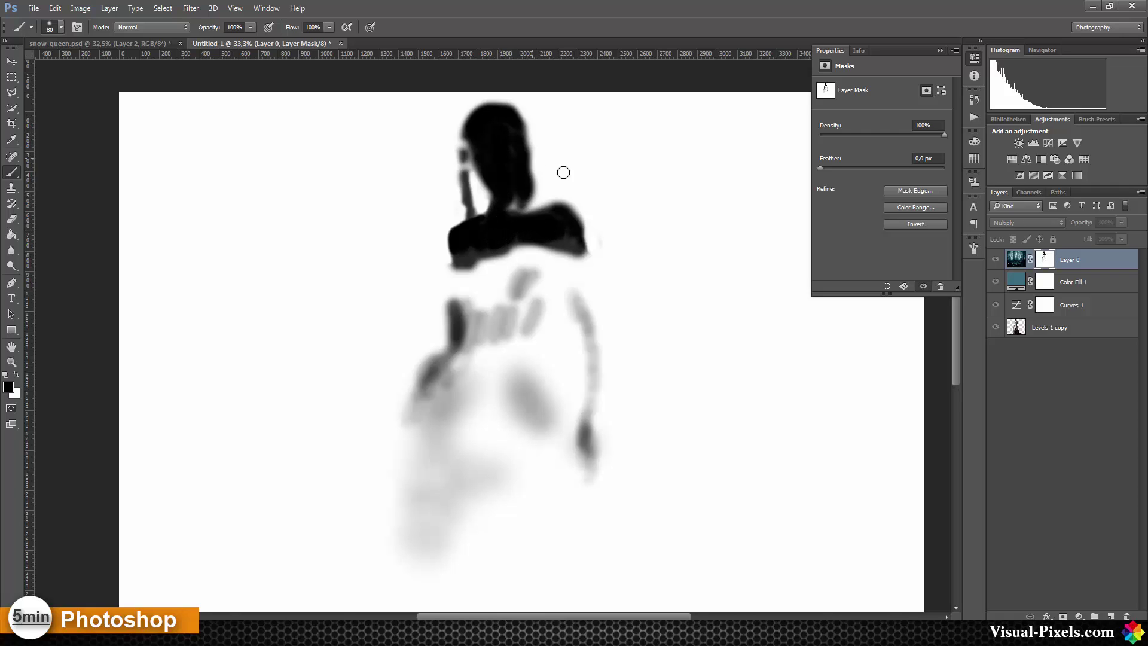
{"action": "key", "text": "alt"}
{"action": "key", "text": "alt"}
{"action": "left_click", "coordinate": [1046, 263], "text": "alt"}
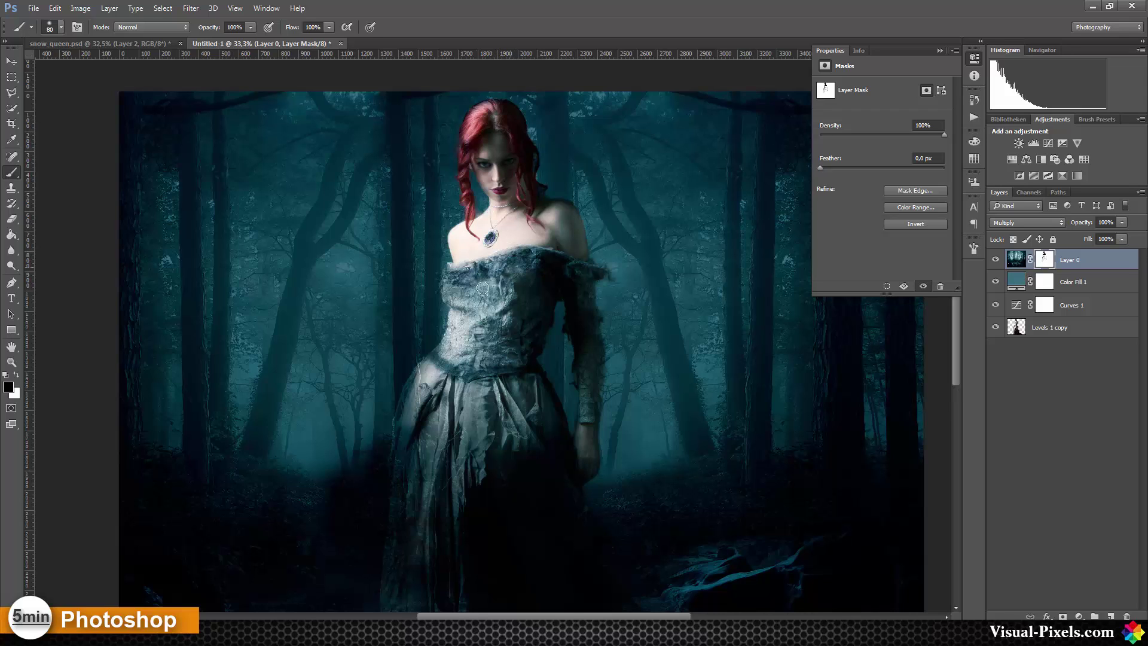
{"action": "scroll", "coordinate": [501, 270], "scroll_direction": "down", "scroll_amount": 2}
{"action": "scroll", "coordinate": [501, 270], "scroll_direction": "down", "scroll_amount": 1}
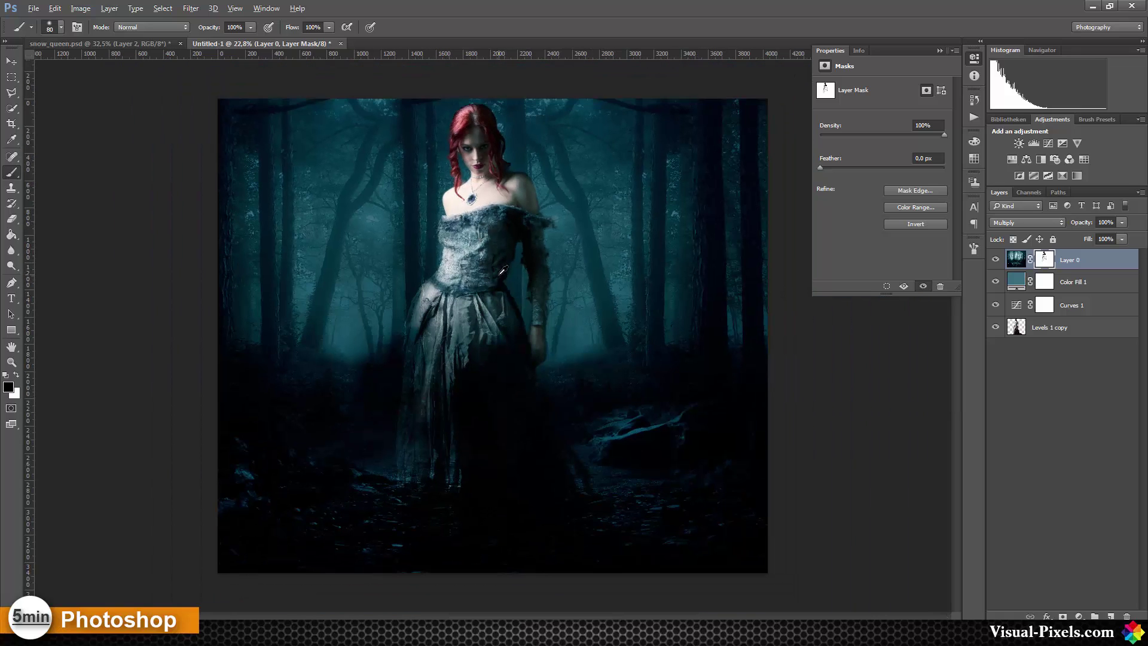
Stamp all visible layers into a new top layer and set it to Soft Light at 21% opacity
{"action": "left_click", "coordinate": [974, 59]}
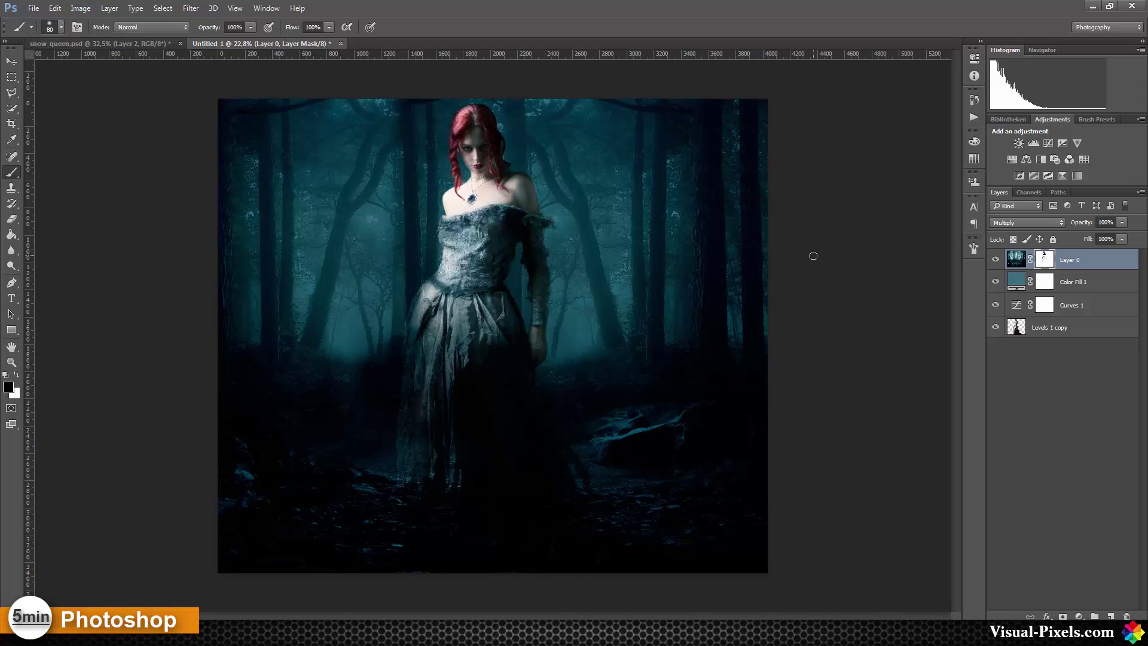
{"action": "key", "text": "ctrl+shift+alt+e"}
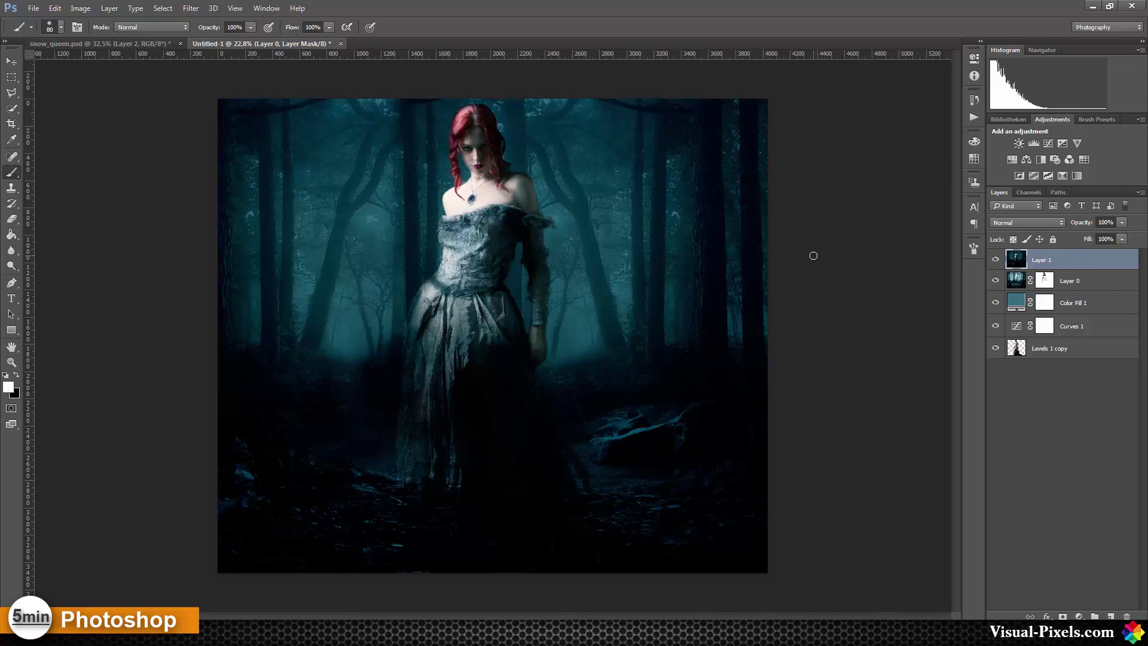
{"action": "left_click", "coordinate": [1027, 223]}
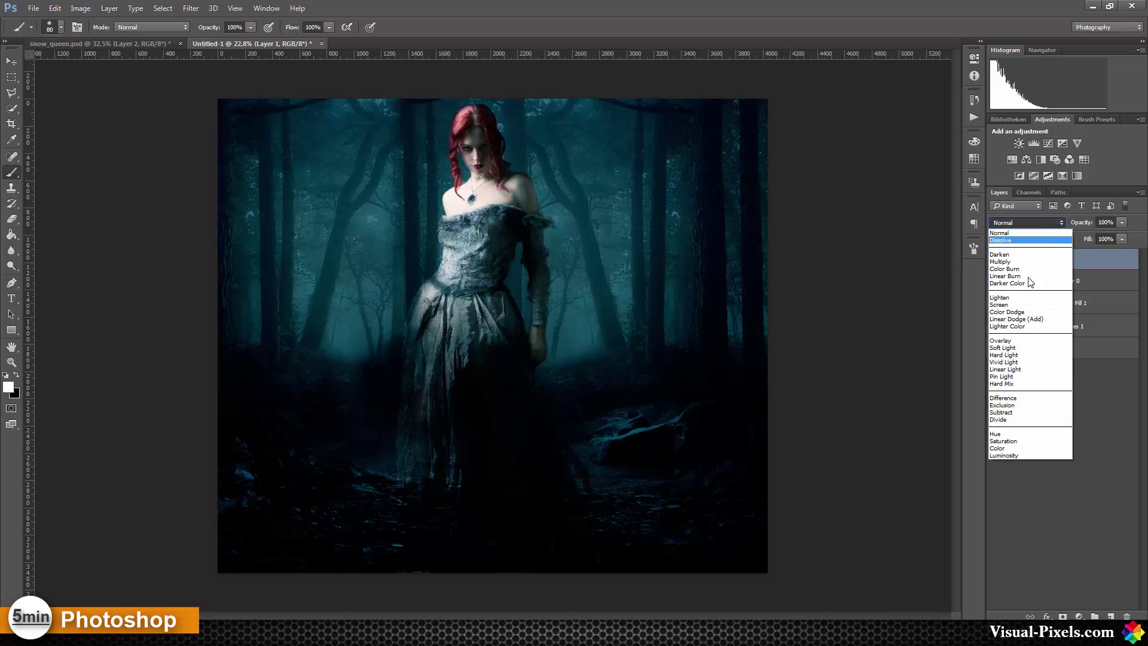
{"action": "left_click", "coordinate": [1017, 348]}
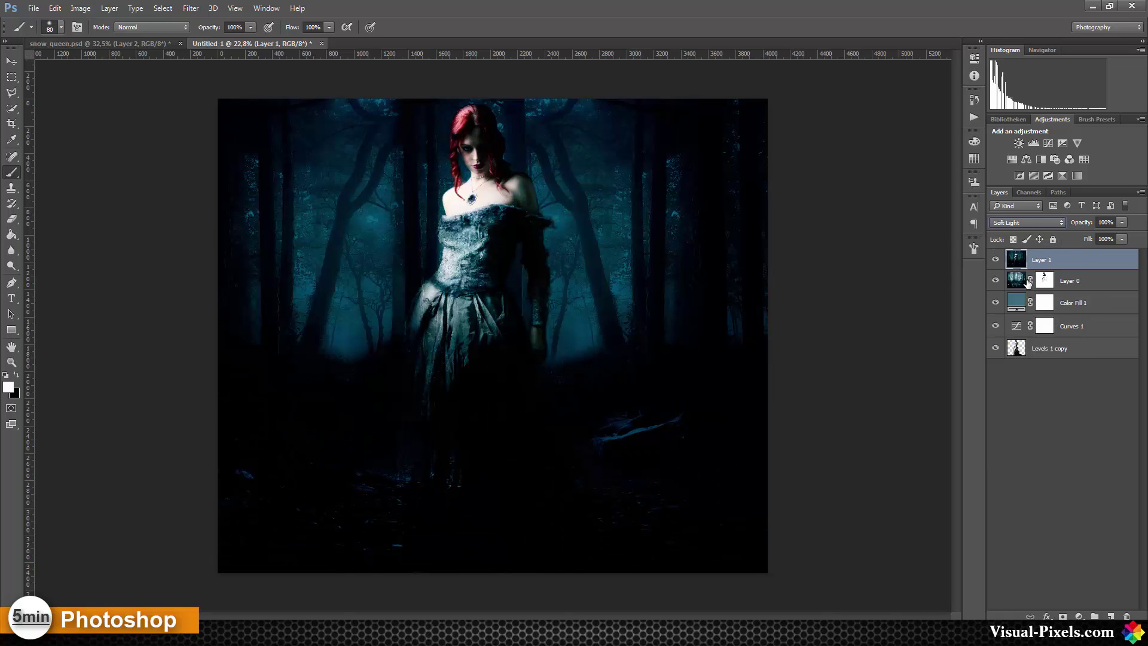
{"action": "left_click", "coordinate": [1121, 223]}
{"action": "left_click_drag", "start_coordinate": [1076, 237], "coordinate": [1072, 235]}
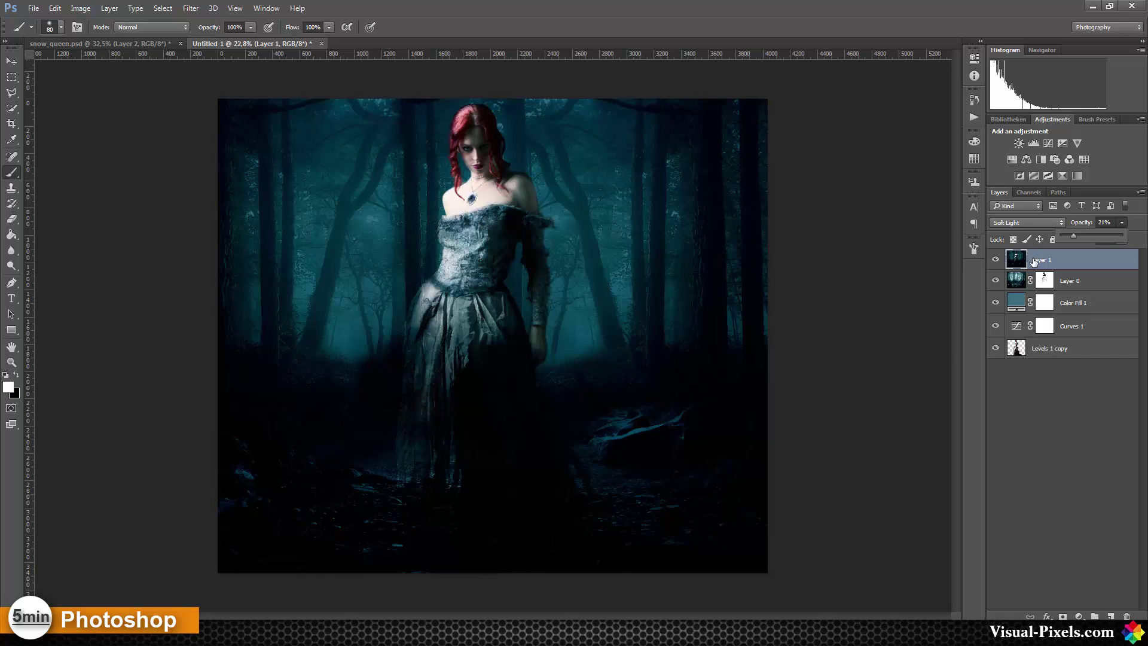
Duplicate Layer 1, set the copy to Lighter Color at 100% opacity, and compare the image with the copy hidden and shown
{"action": "key", "text": "ctrl+j"}
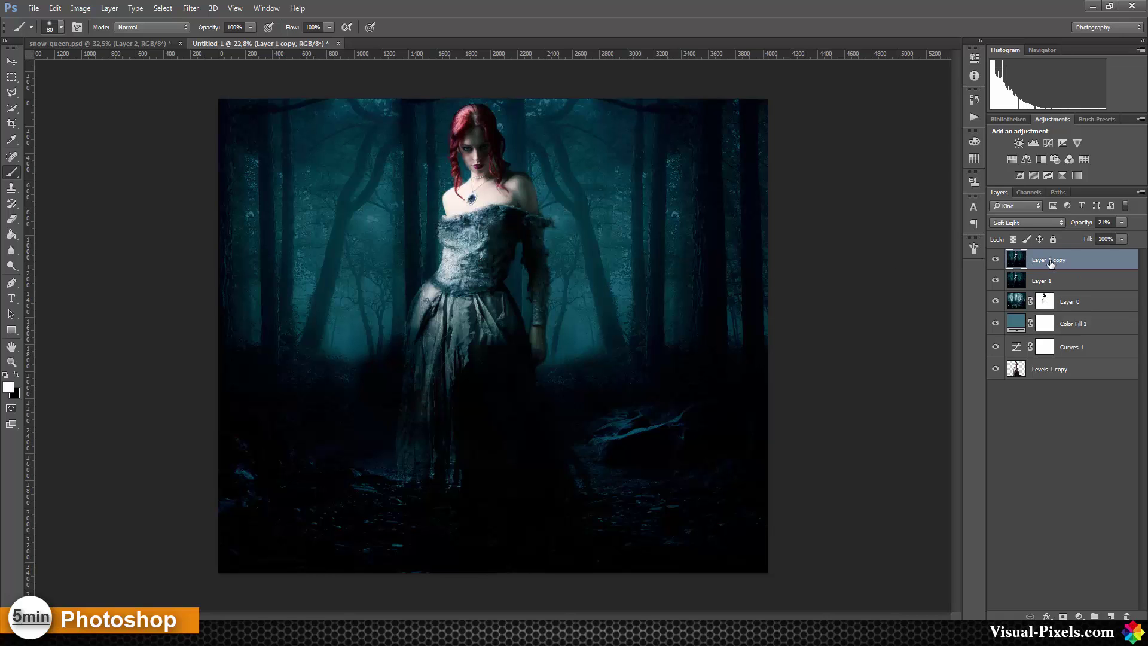
{"action": "left_click", "coordinate": [1048, 223]}
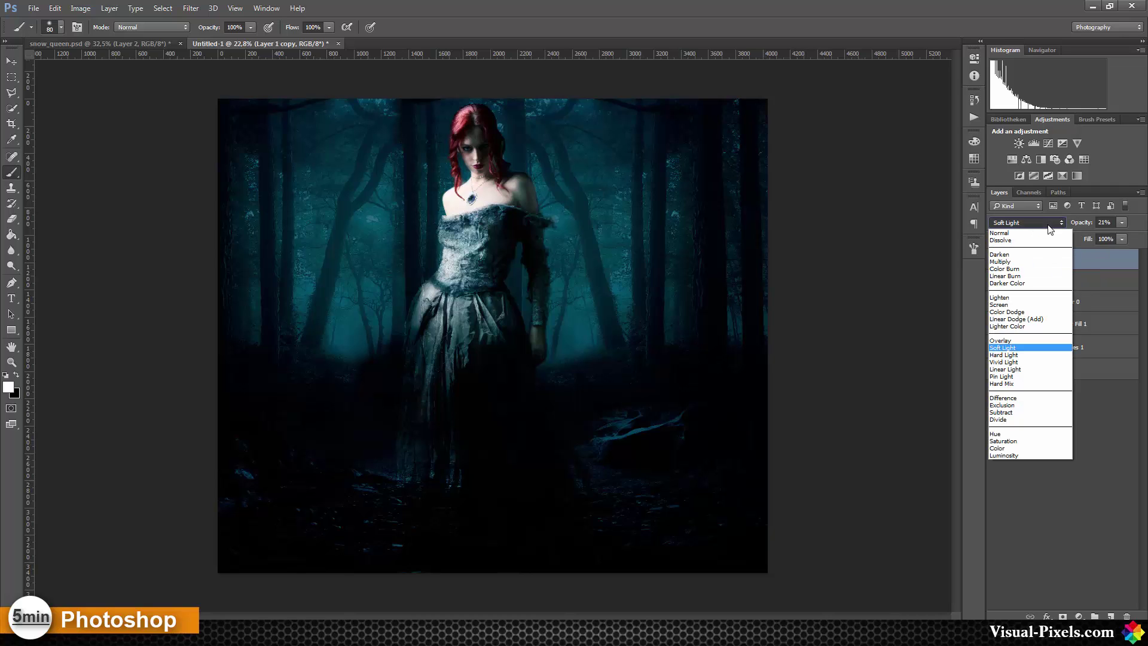
{"action": "left_click", "coordinate": [1027, 327]}
{"action": "left_click", "coordinate": [1121, 223]}
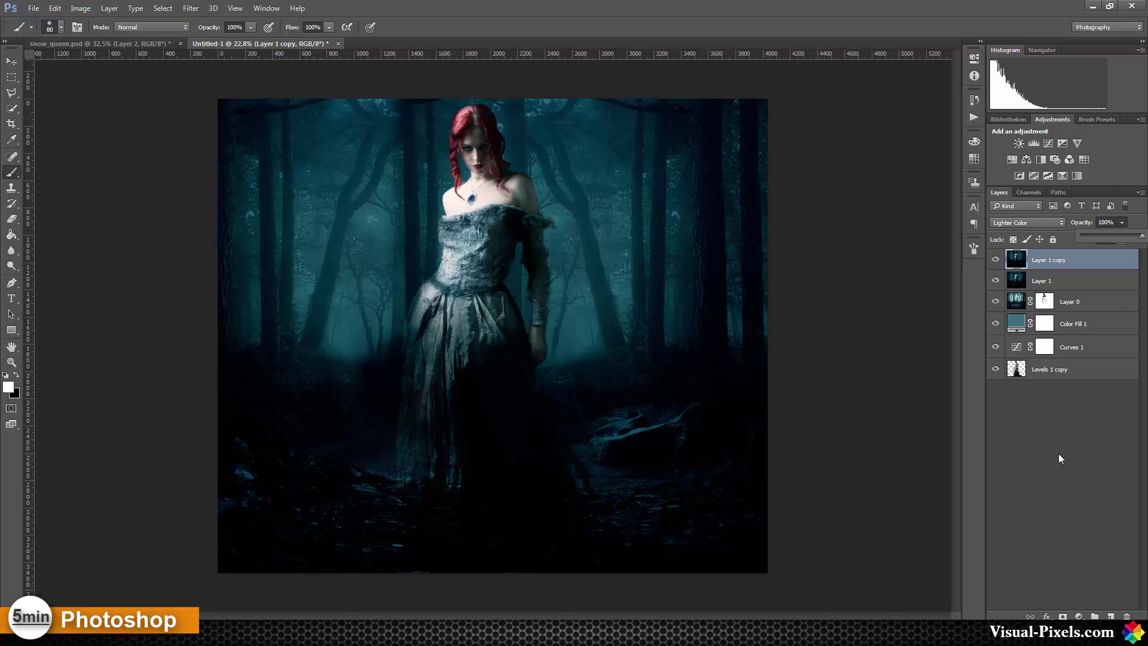
{"action": "left_click", "coordinate": [996, 260]}
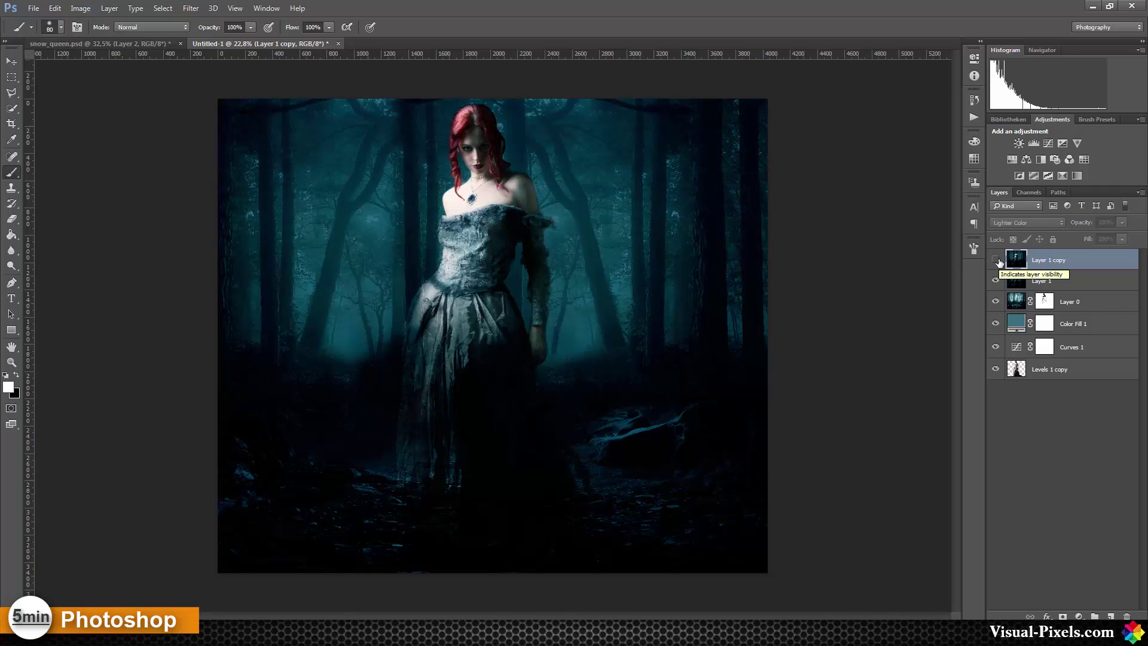
{"action": "left_click", "coordinate": [996, 261]}
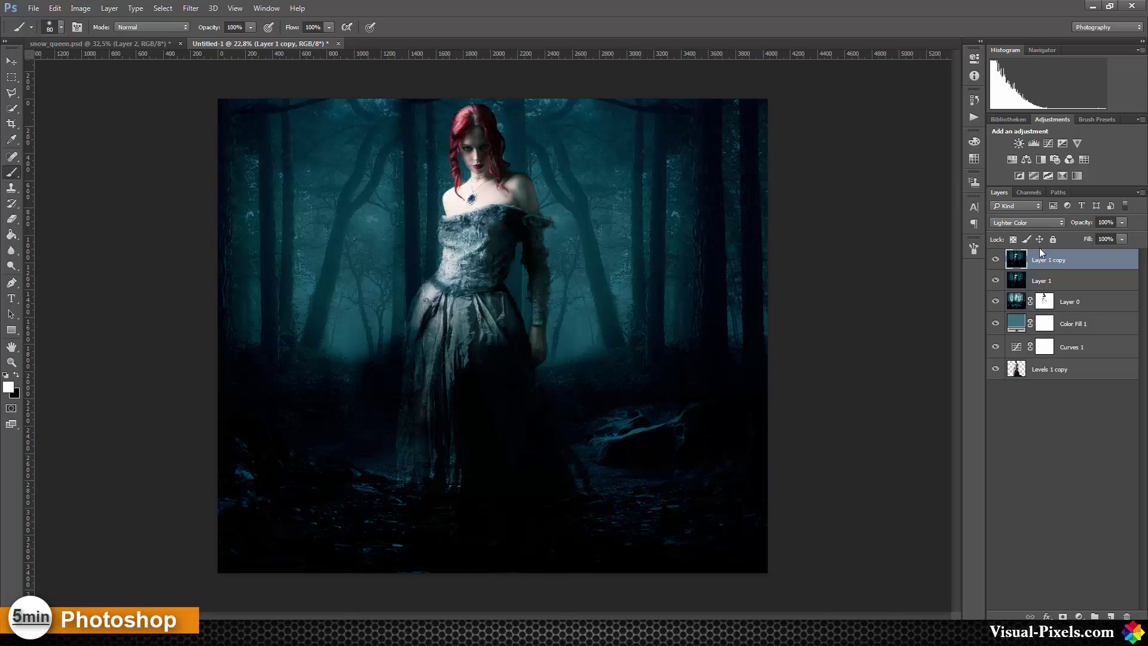
Stamp all visible layers into another new top layer and set its blend mode to Soft Light
{"action": "key", "text": "ctrl+shift+alt+e"}
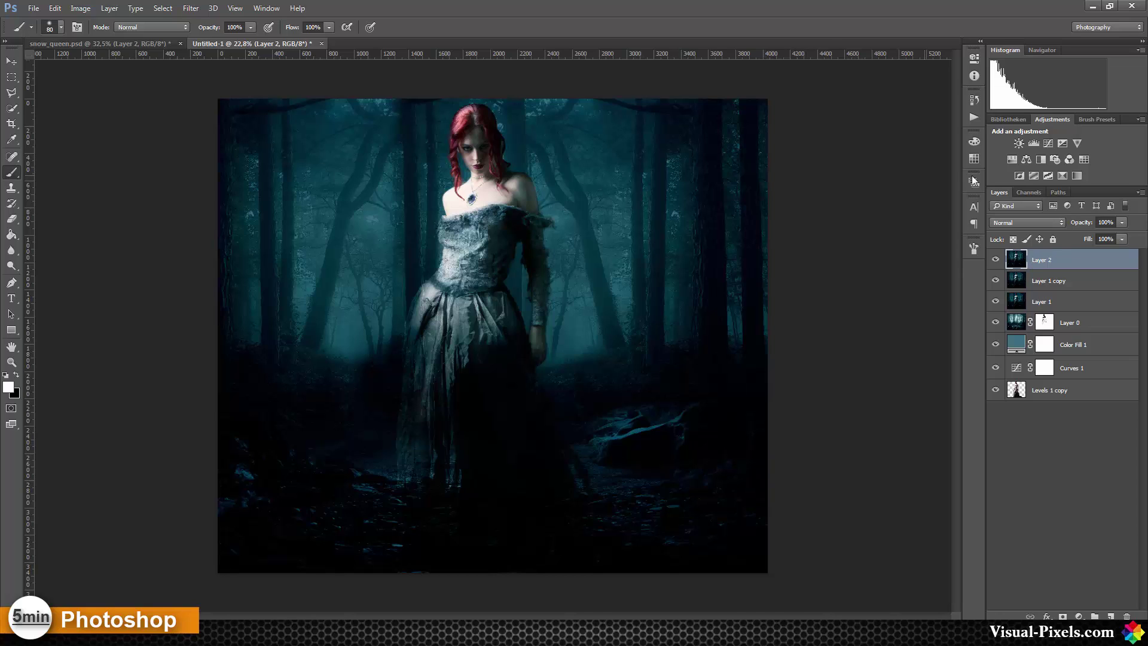
{"action": "left_click", "coordinate": [1024, 223]}
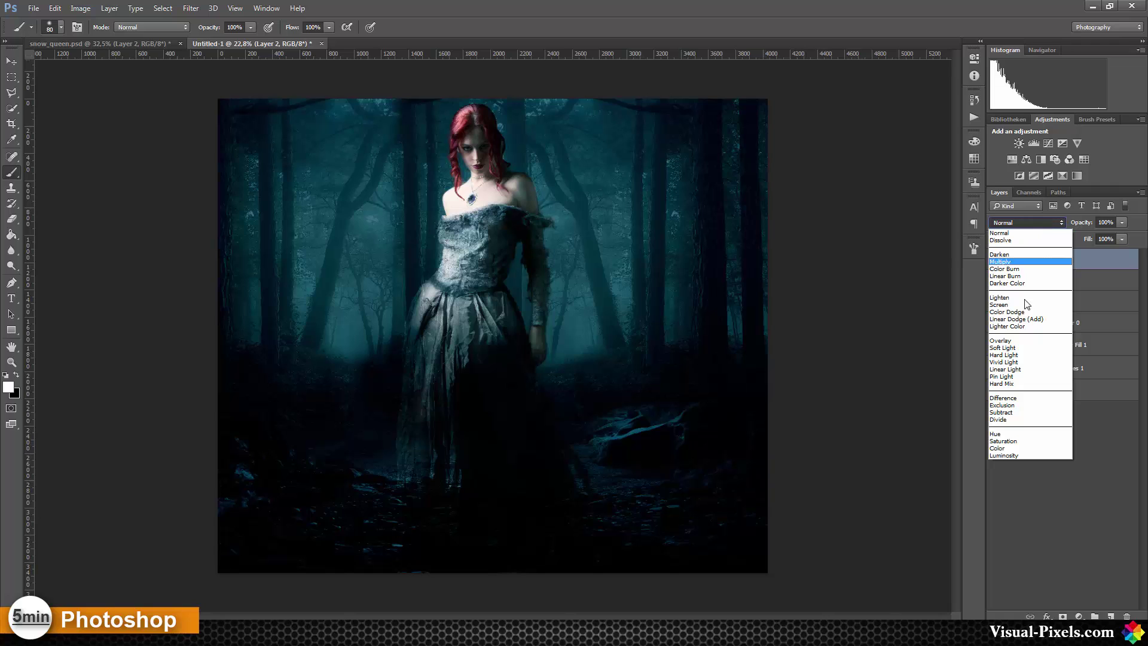
{"action": "left_click", "coordinate": [1010, 347]}
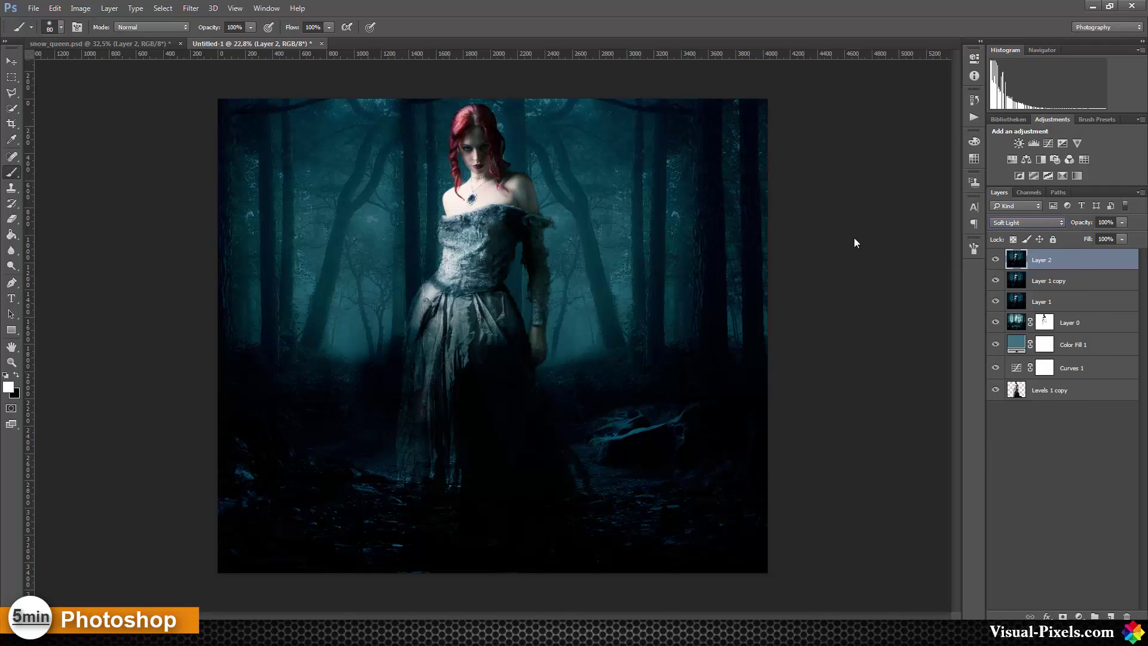
Apply a High Pass filter with a 2.0 pixel radius to Layer 2 and inspect the sharpening on the woman
{"action": "left_click", "coordinate": [192, 9]}
{"action": "mouse_move", "coordinate": [258, 246]}
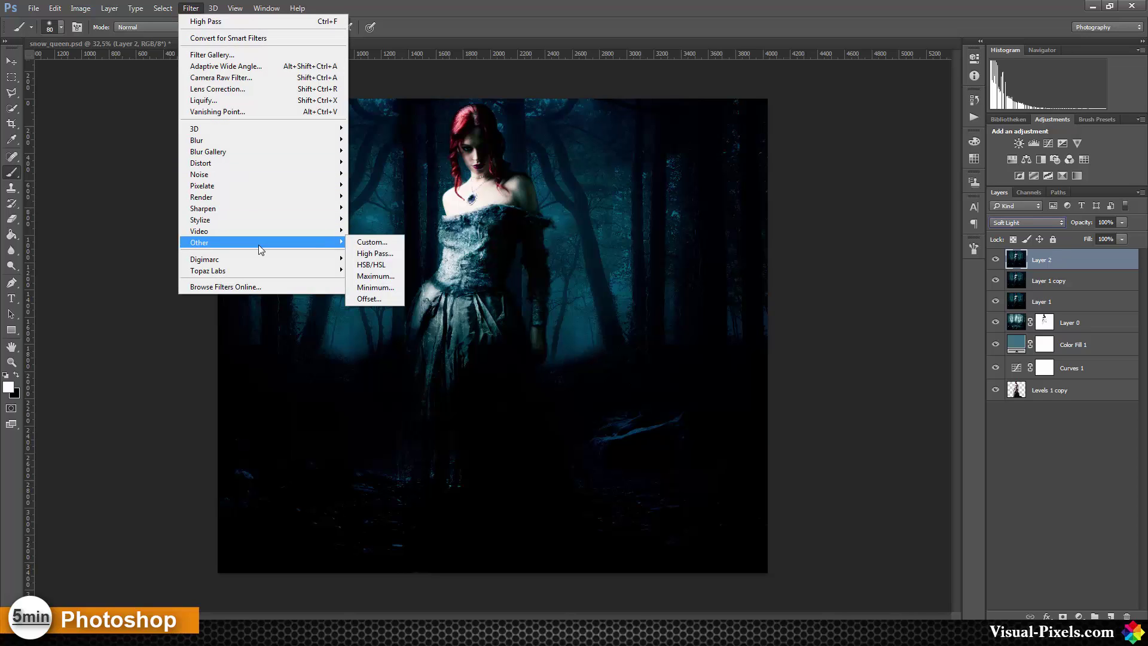
{"action": "left_click", "coordinate": [375, 254]}
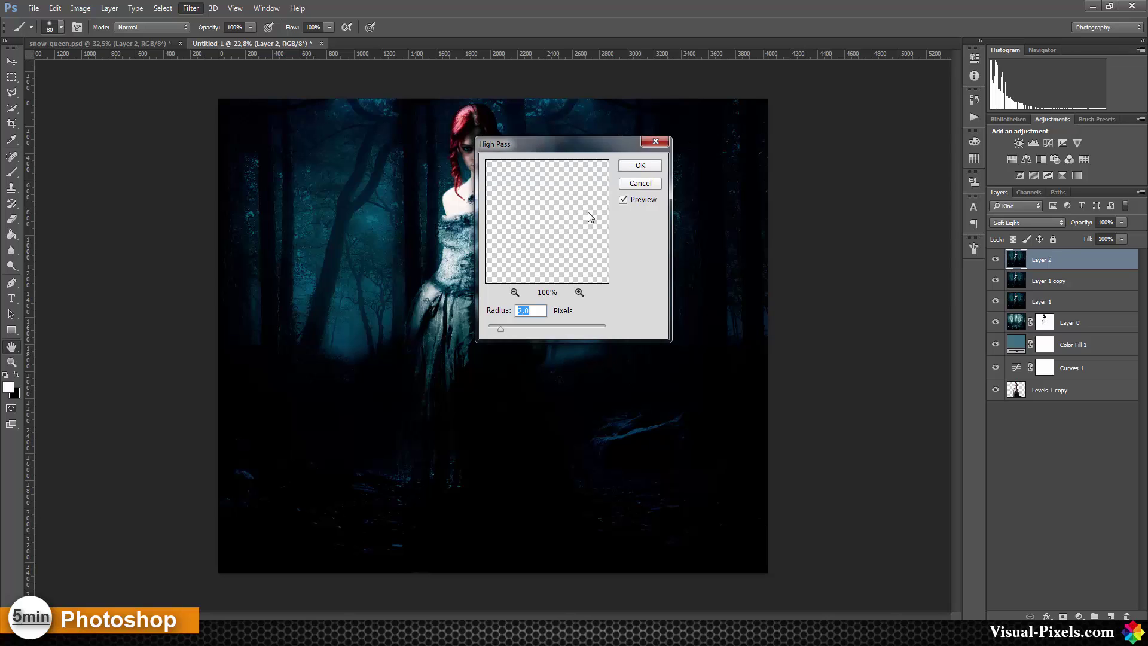
{"action": "left_click", "coordinate": [637, 165]}
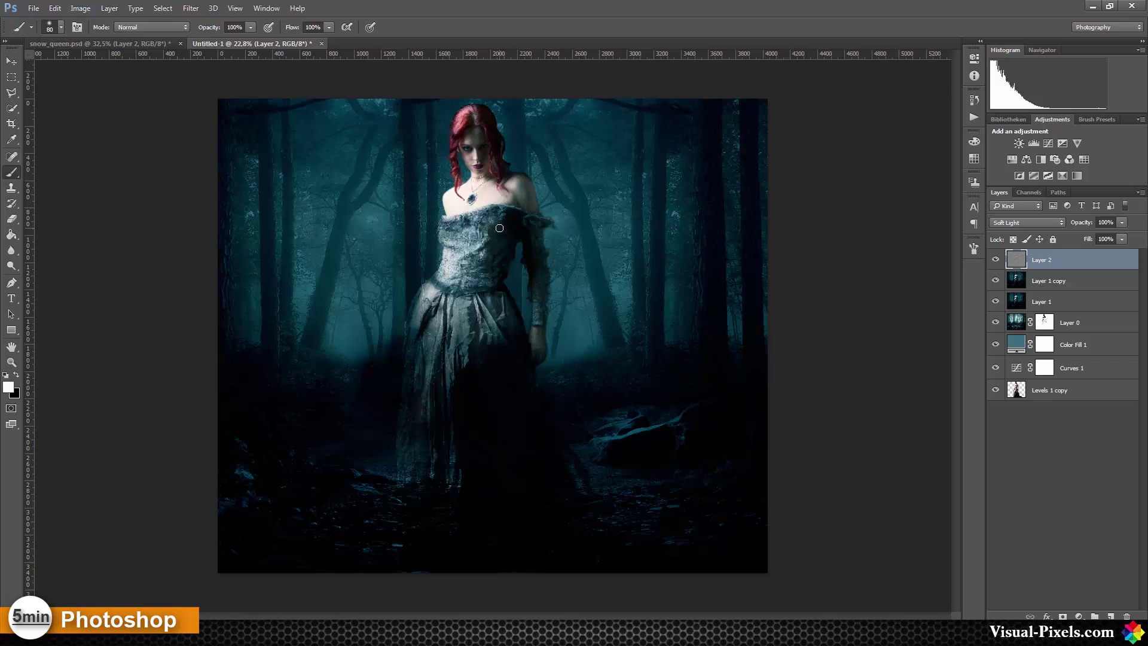
{"action": "scroll", "coordinate": [499, 227], "scroll_direction": "up", "scroll_amount": 4}
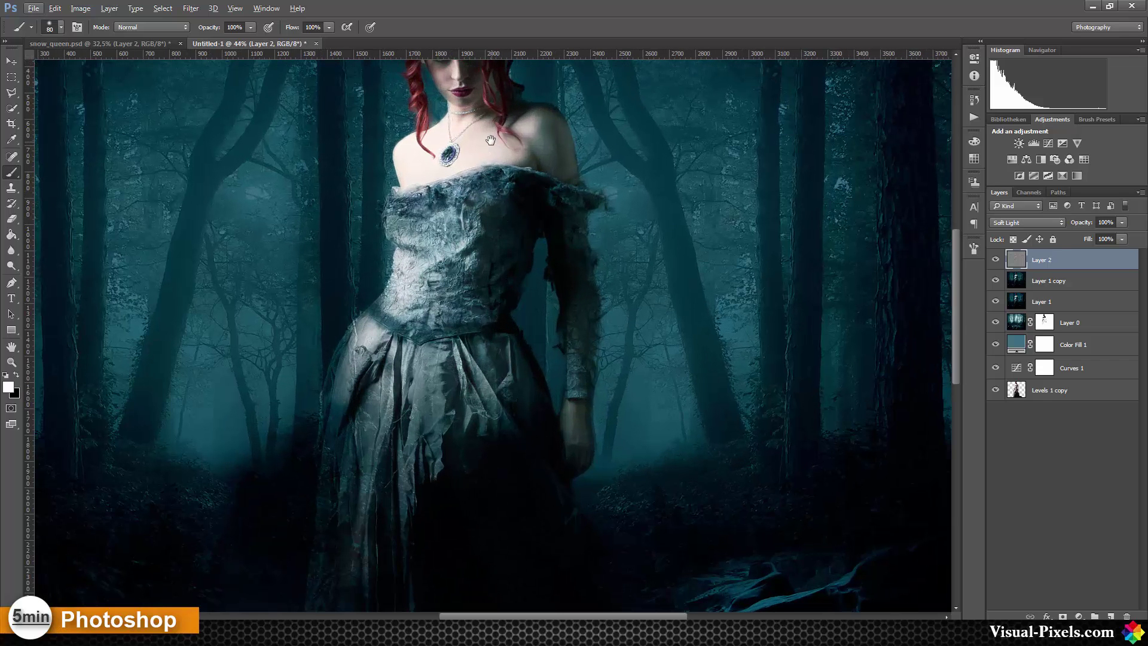
{"action": "left_click_drag", "start_coordinate": [490, 140], "coordinate": [500, 237]}
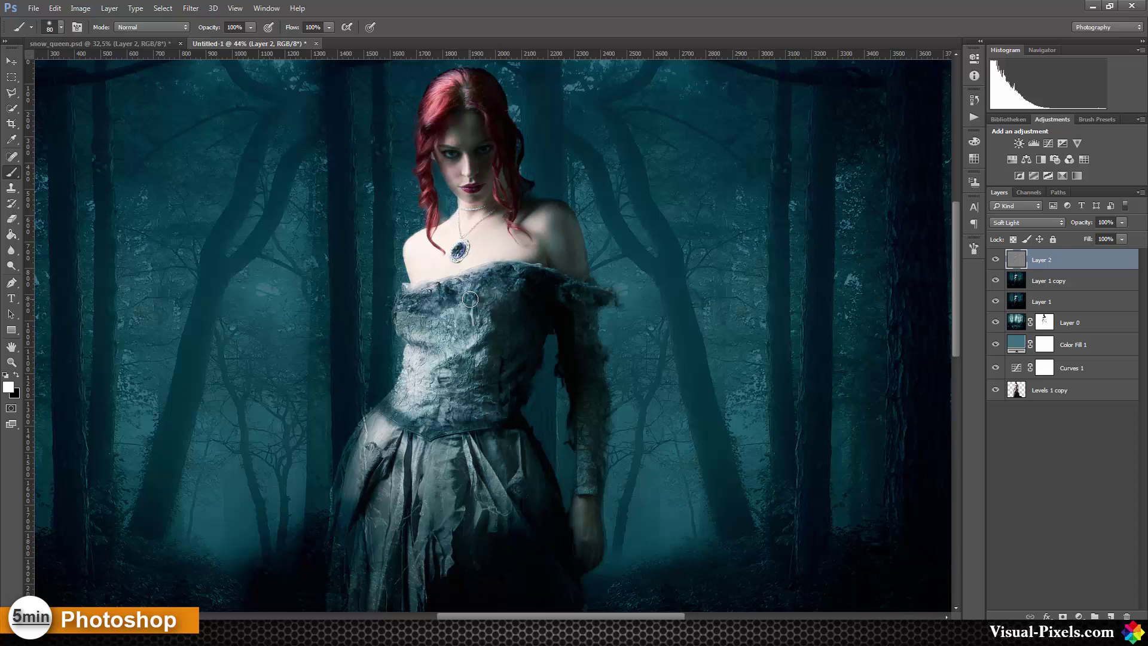
{"action": "scroll", "coordinate": [486, 309], "scroll_direction": "down", "scroll_amount": 5}
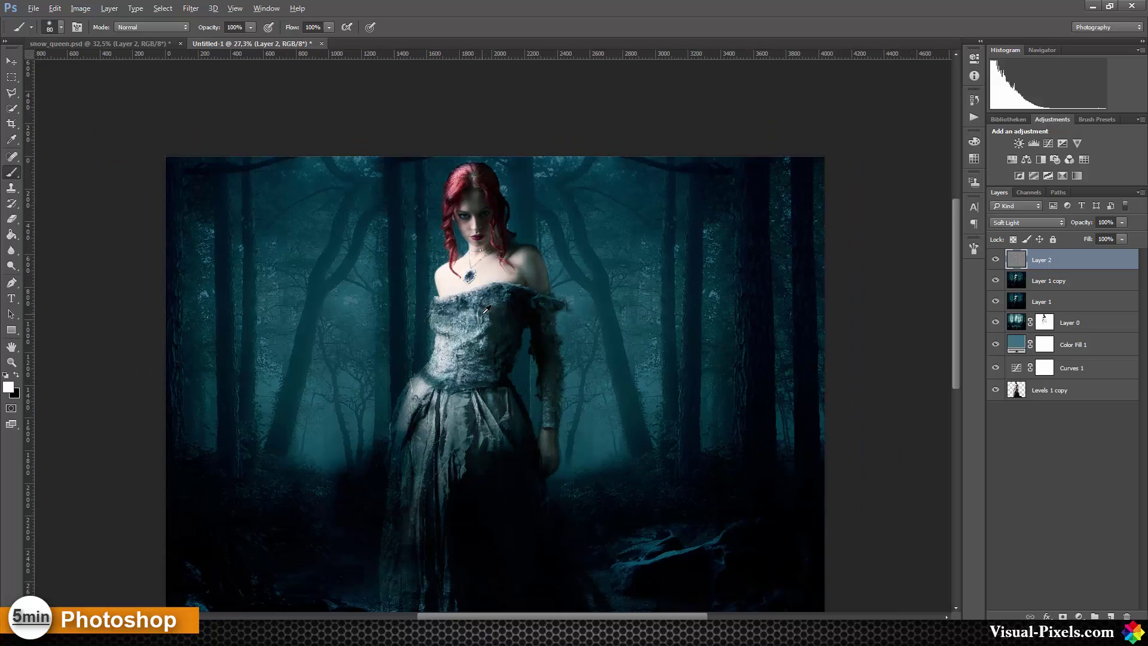
Stamp all visible layers into a new top layer and convert it to a smart object
{"action": "key", "text": "alt"}
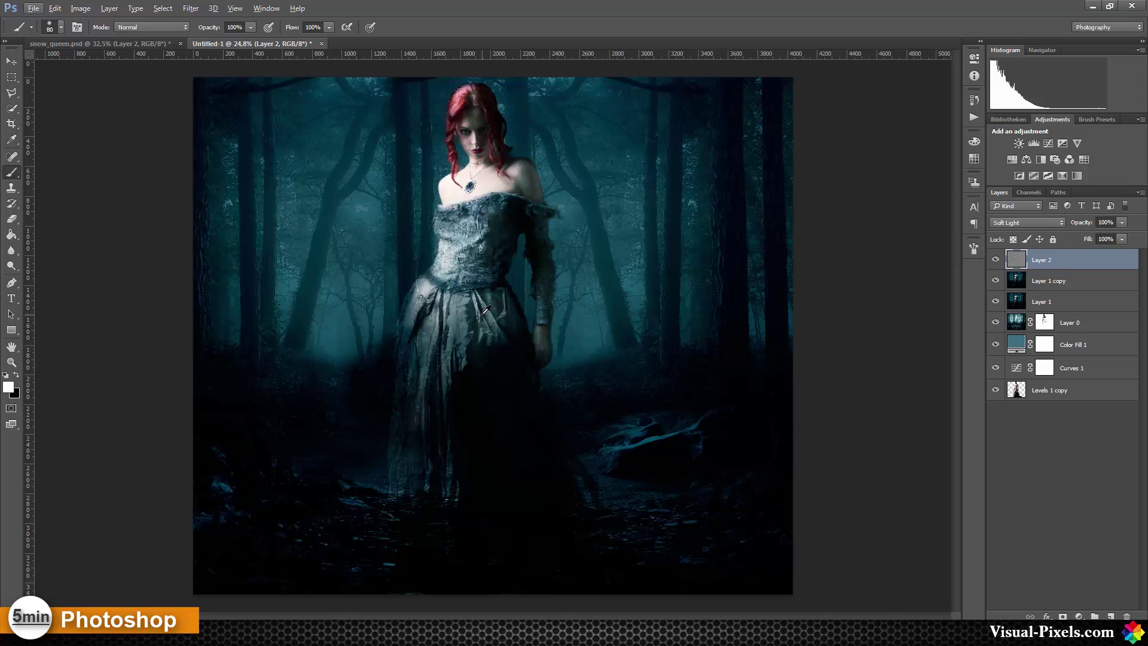
{"action": "key", "text": "alt"}
{"action": "key", "text": "ctrl+shift+alt+e"}
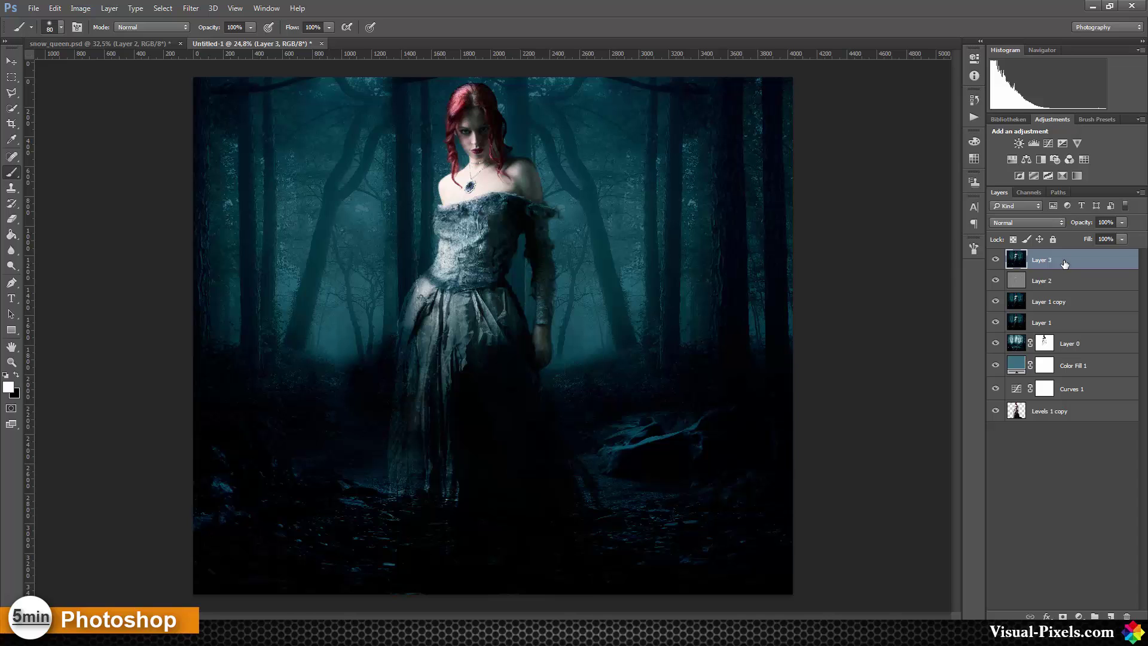
{"action": "right_click", "coordinate": [1064, 263]}
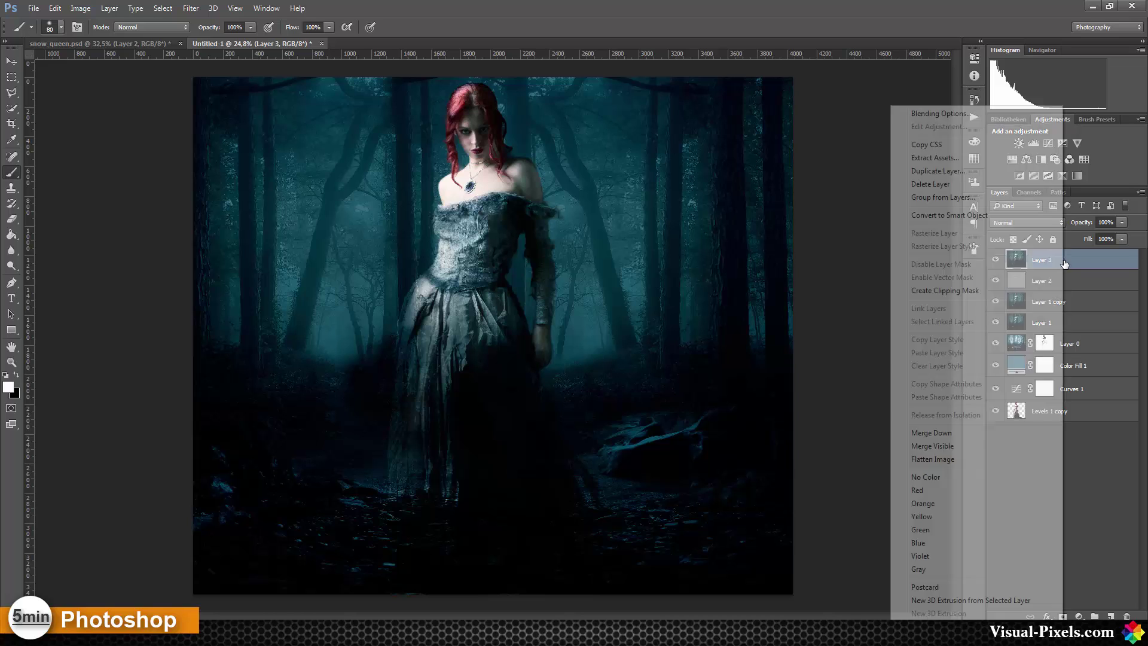
{"action": "left_click", "coordinate": [1010, 220]}
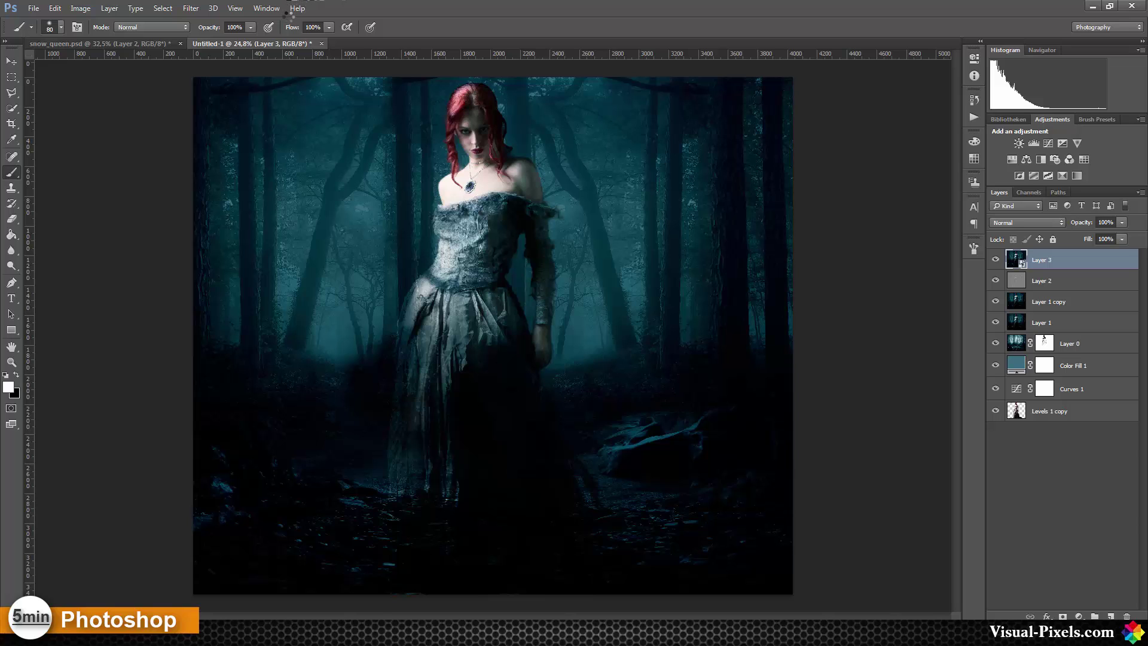
Apply a Camera Raw Filter to Layer 3 with a dark Highlight Priority vignette of about -25, raised highlights and a slightly lower midpoint
{"action": "left_click", "coordinate": [189, 9]}
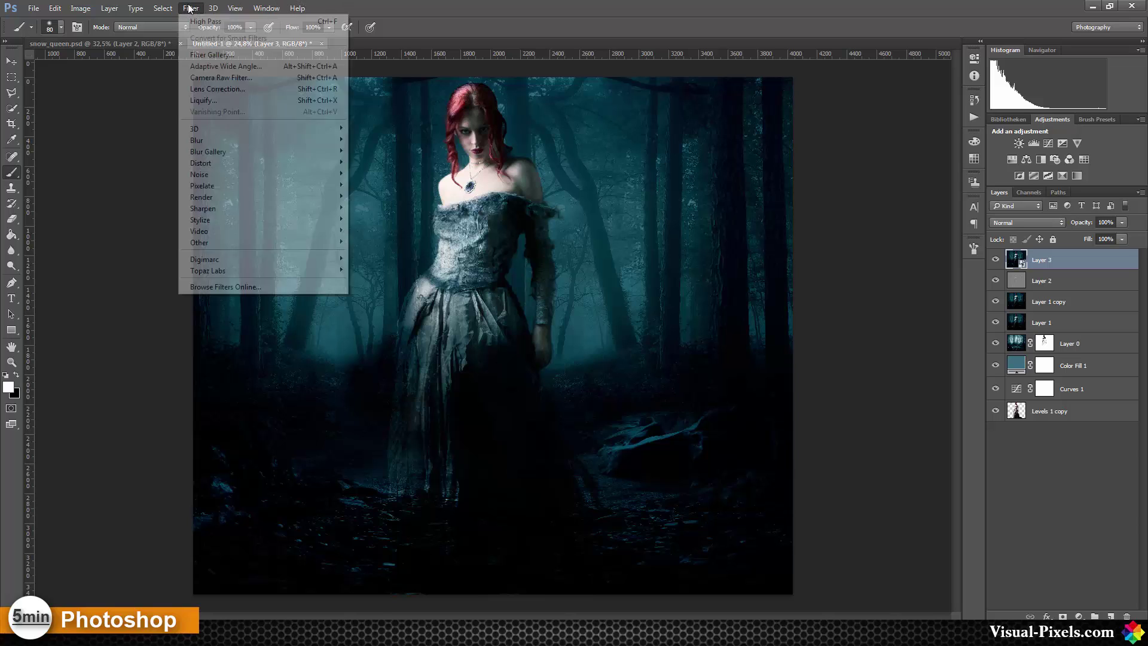
{"action": "left_click", "coordinate": [229, 78]}
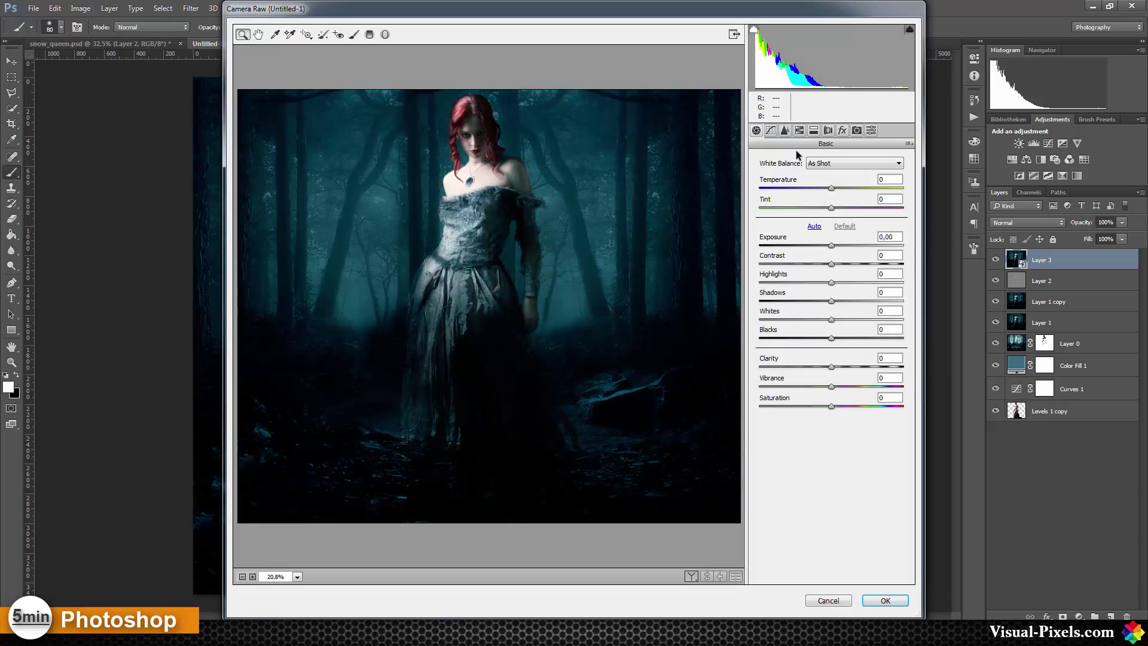
{"action": "left_click", "coordinate": [841, 131]}
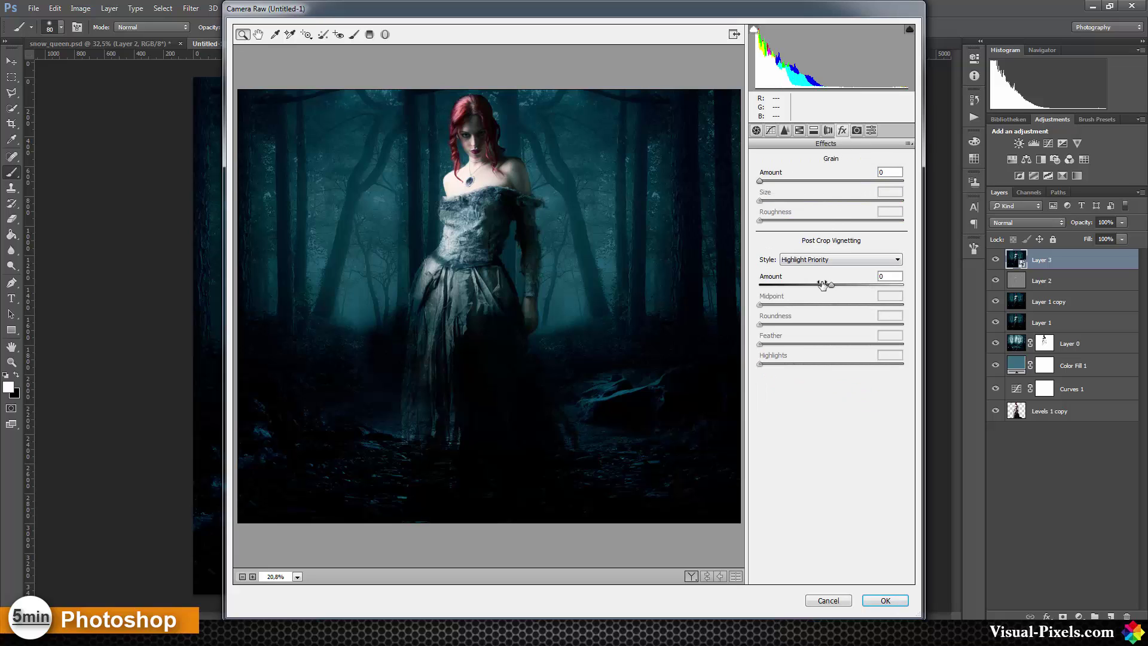
{"action": "left_click_drag", "start_coordinate": [831, 285], "coordinate": [814, 283]}
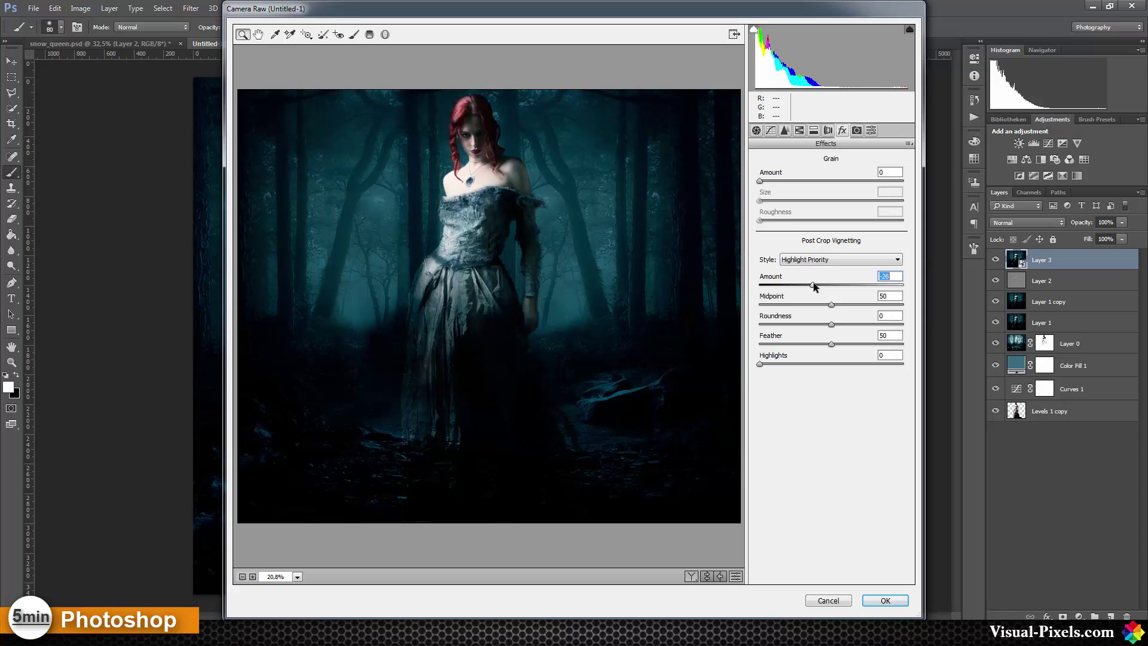
{"action": "left_click_drag", "start_coordinate": [766, 364], "coordinate": [794, 362]}
{"action": "mouse_move", "coordinate": [830, 303]}
{"action": "left_mouse_down"}
{"action": "mouse_move", "coordinate": [814, 304]}
{"action": "mouse_move", "coordinate": [823, 308]}
{"action": "left_mouse_up"}
{"action": "left_click", "coordinate": [885, 599]}
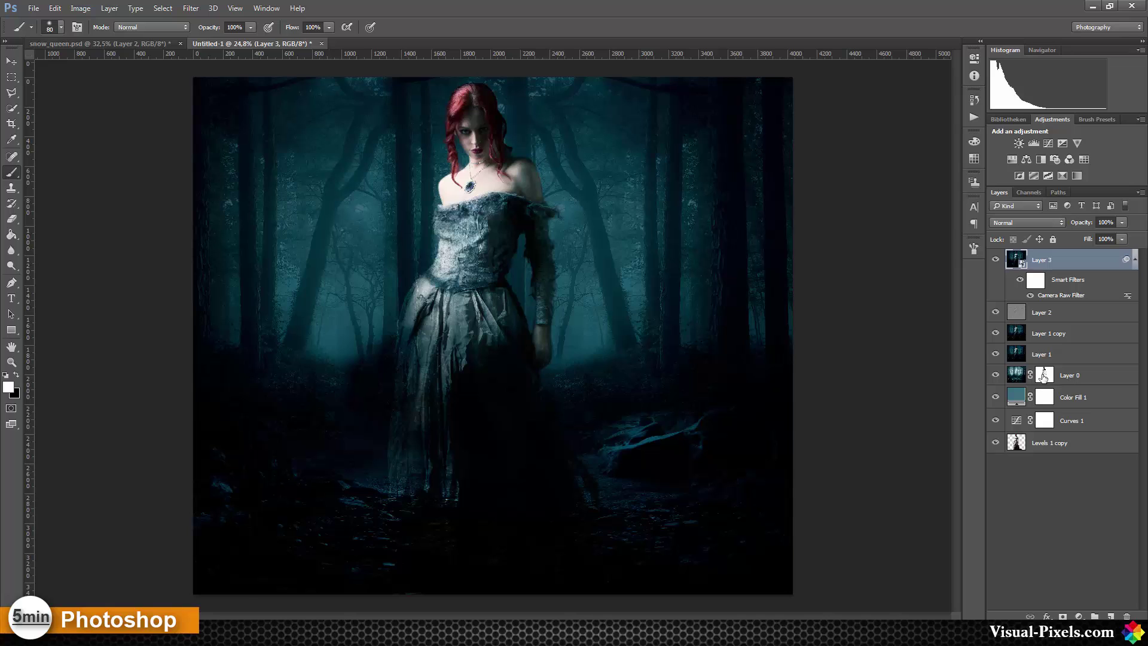
Show only the original woman layer, Levels 1 copy, and restore all layers to compare it with the finished composite
{"action": "left_click", "coordinate": [995, 444], "text": "alt"}
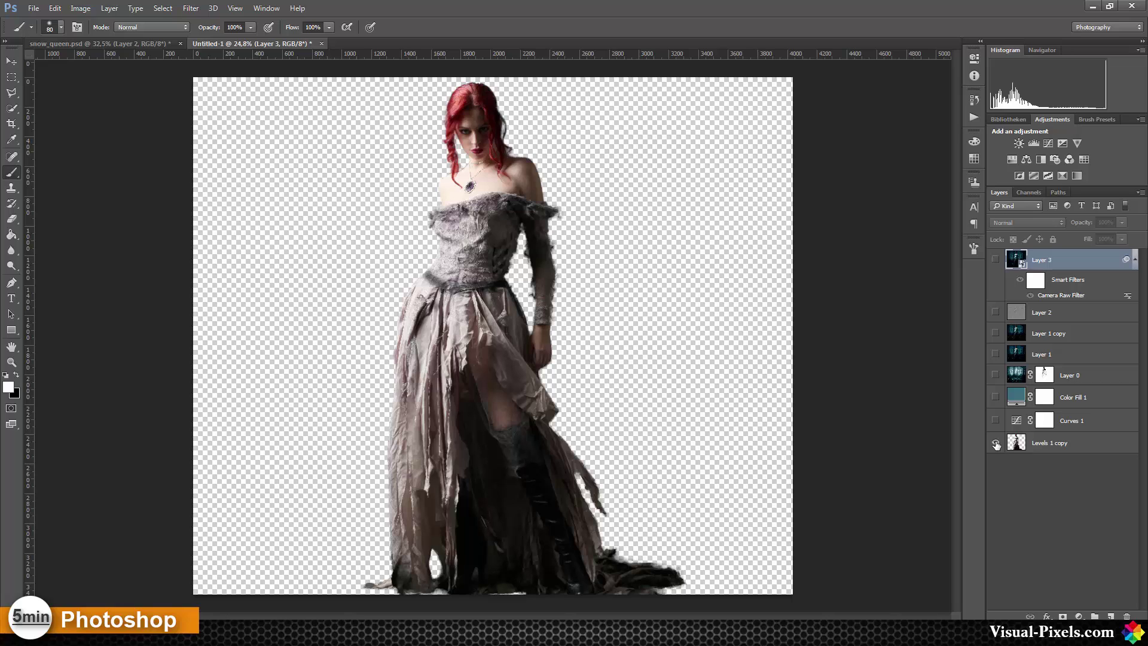
{"action": "left_click", "coordinate": [995, 444], "text": "alt"}
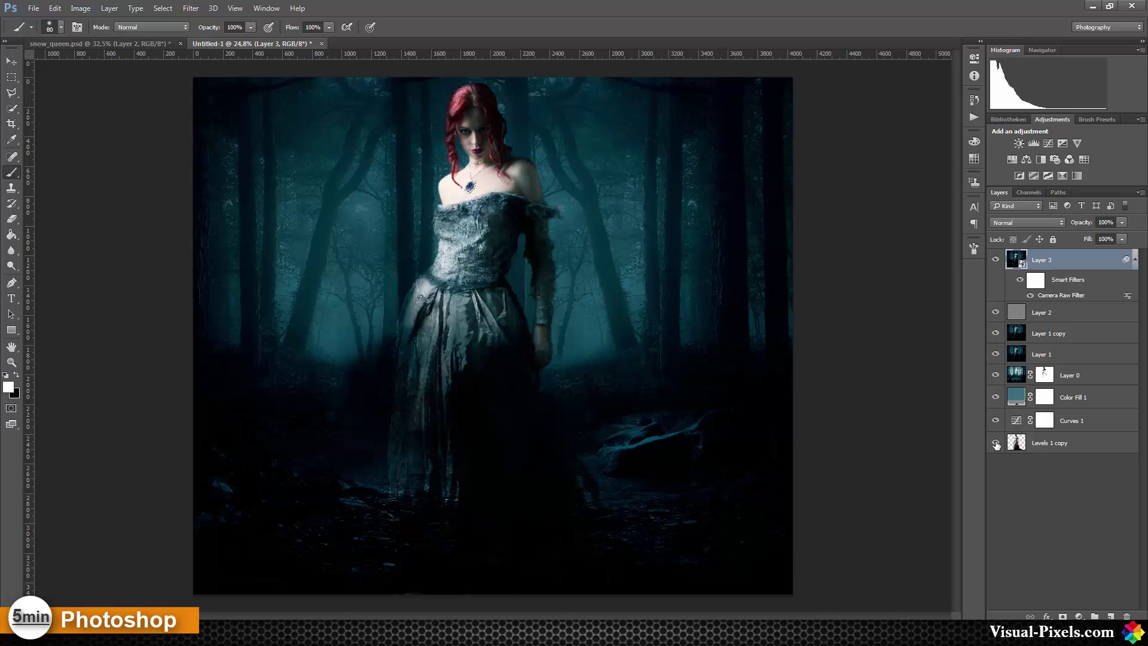